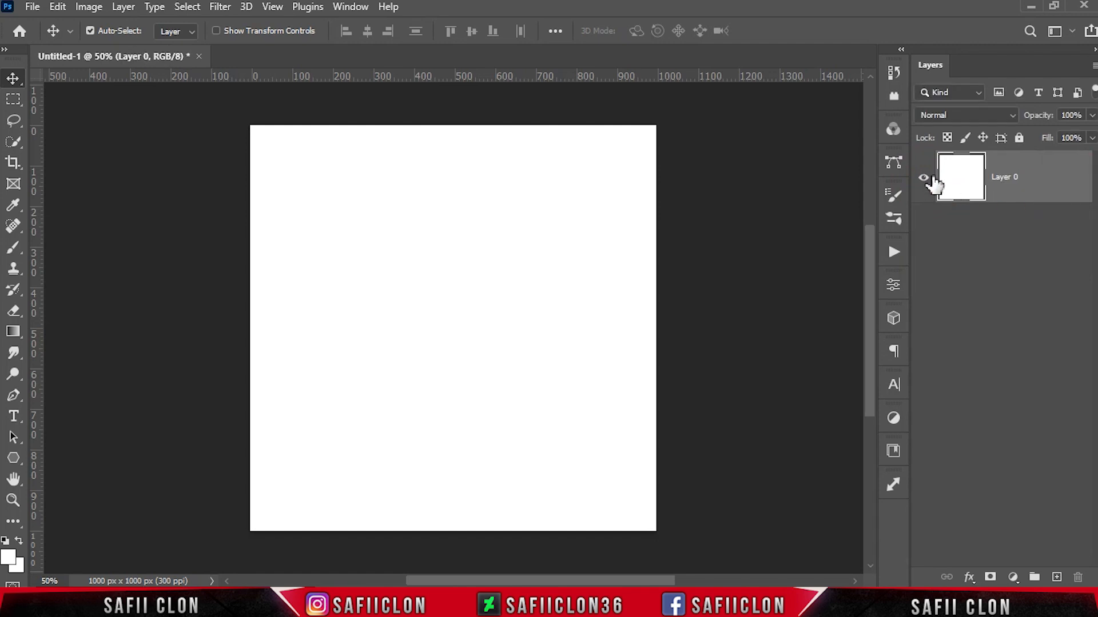
Hide Layer 0 and create a 10-sided polygon shape measuring 950 by 950 px on the canvas
click(926, 182)
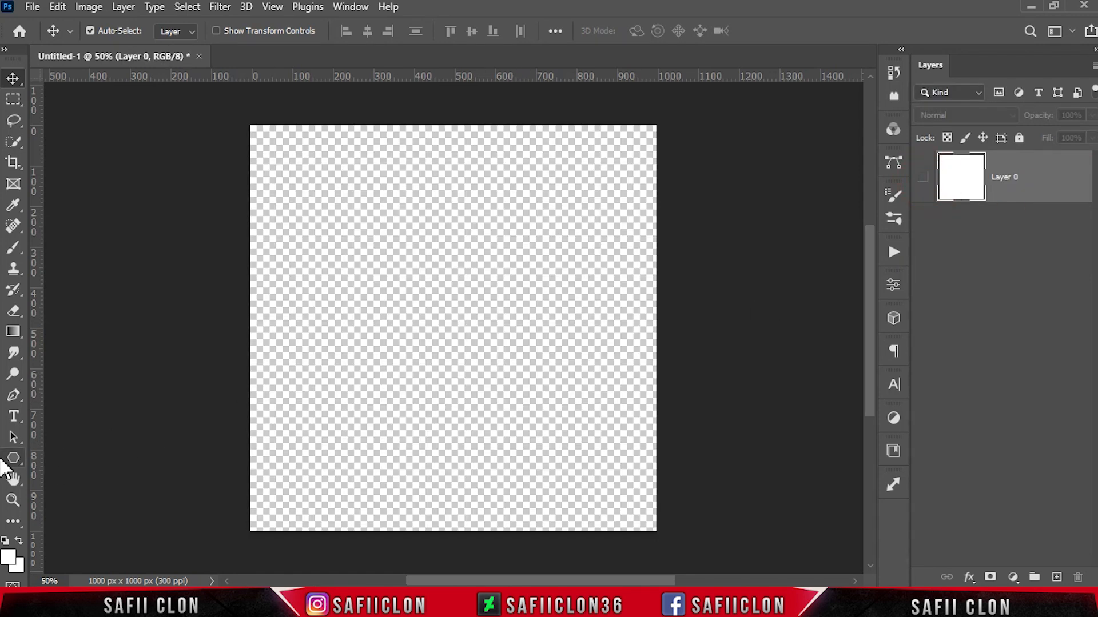
click(12, 456)
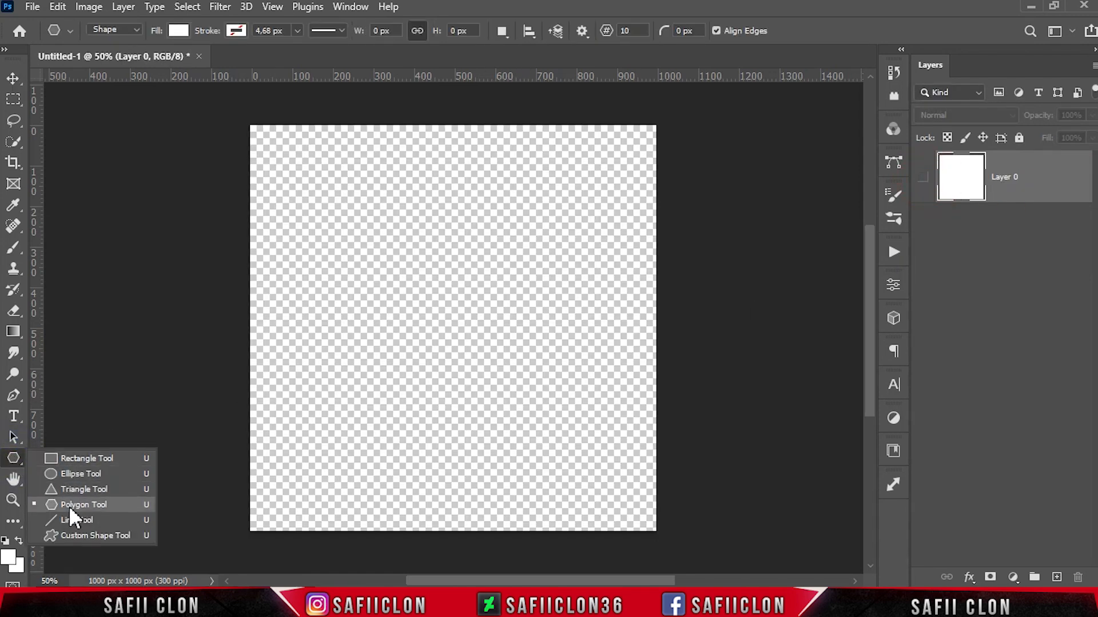
click(87, 503)
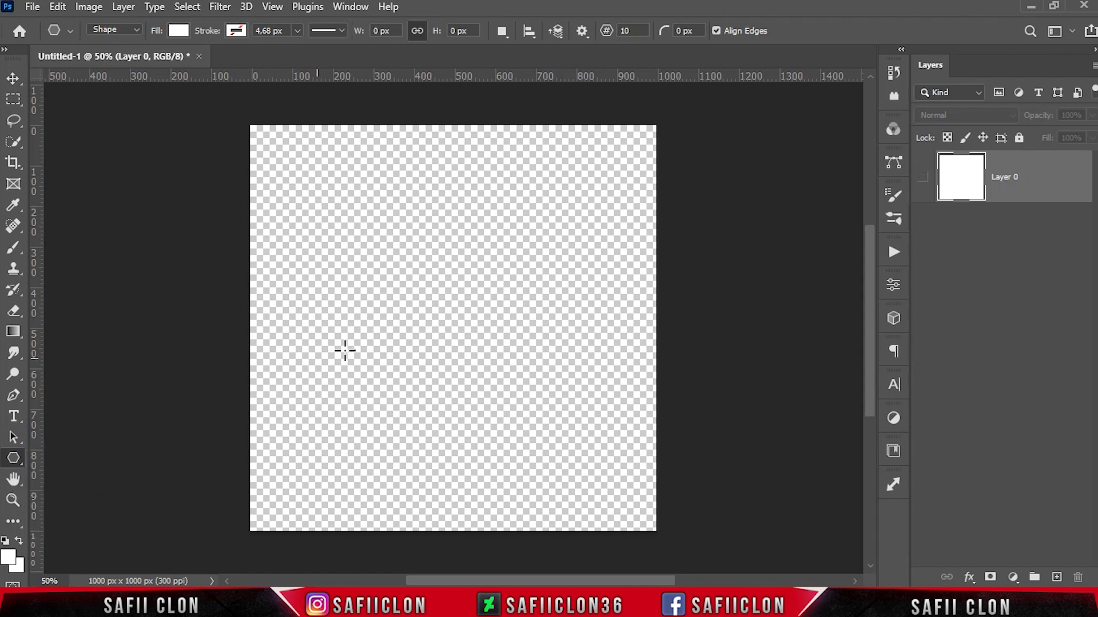
double_click(635, 30)
text(10)
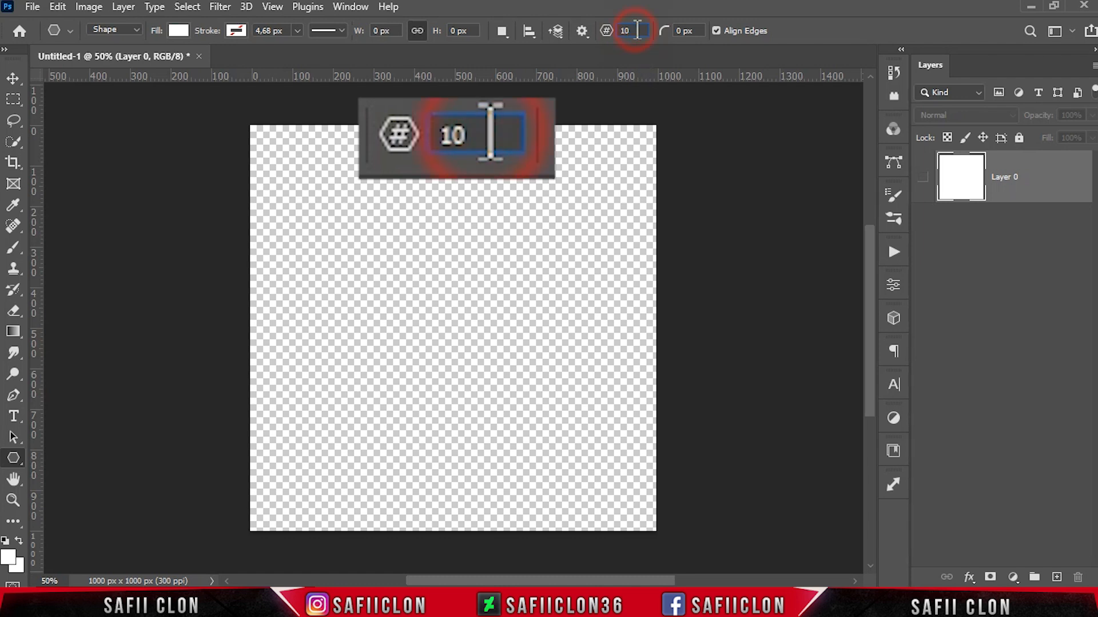
click(447, 299)
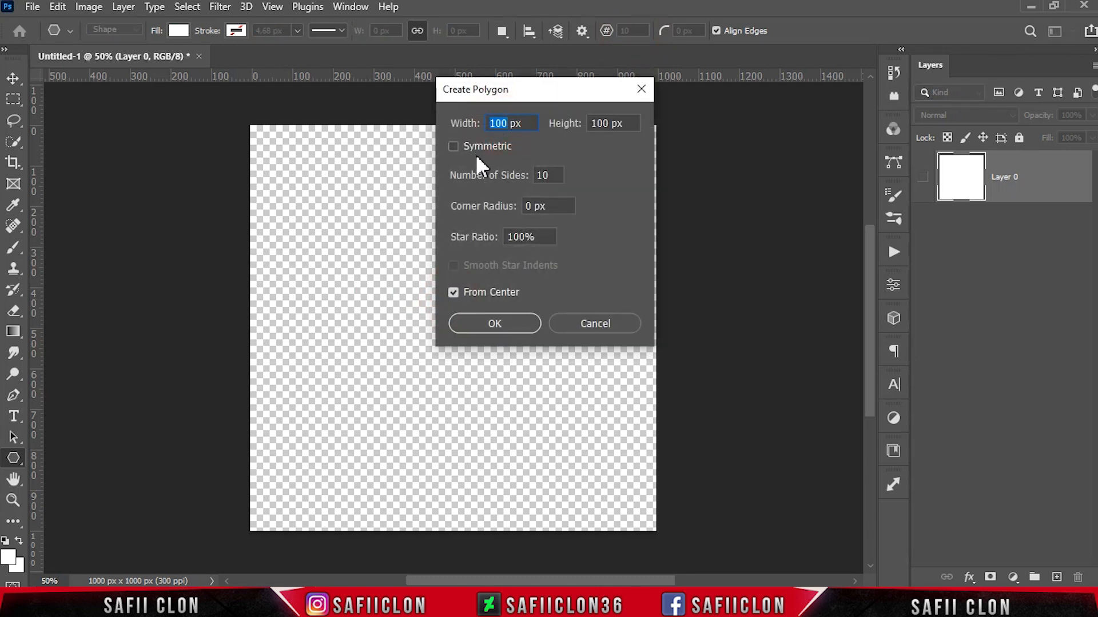
drag(608, 127, 589, 134)
click(489, 324)
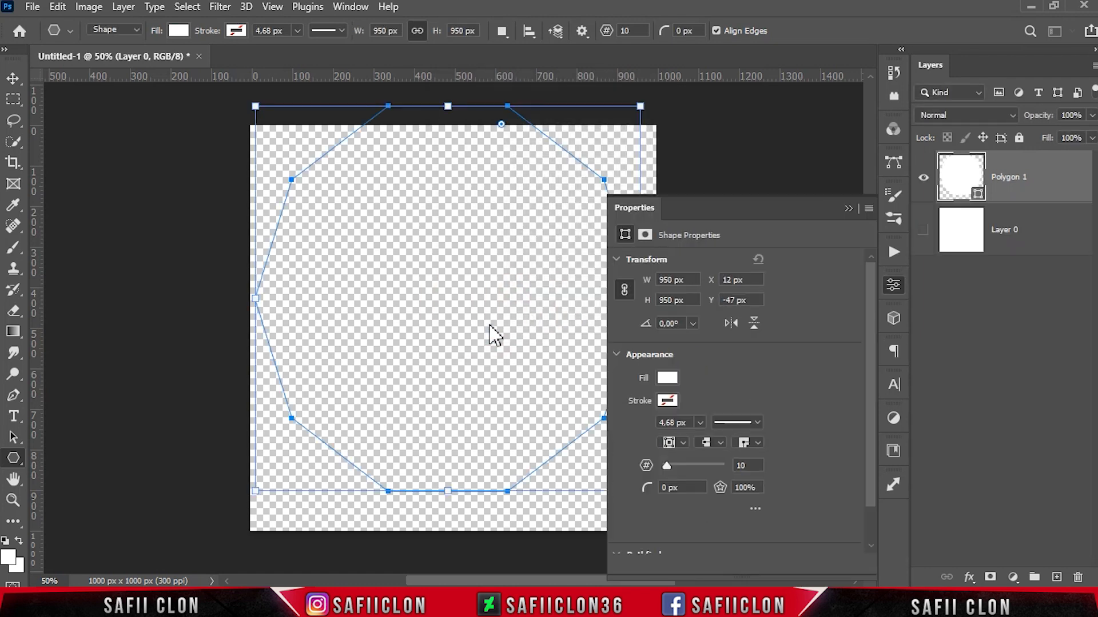
Give the polygon a star ratio of 90% and a corner radius of 90 px in its shape properties
click(350, 7)
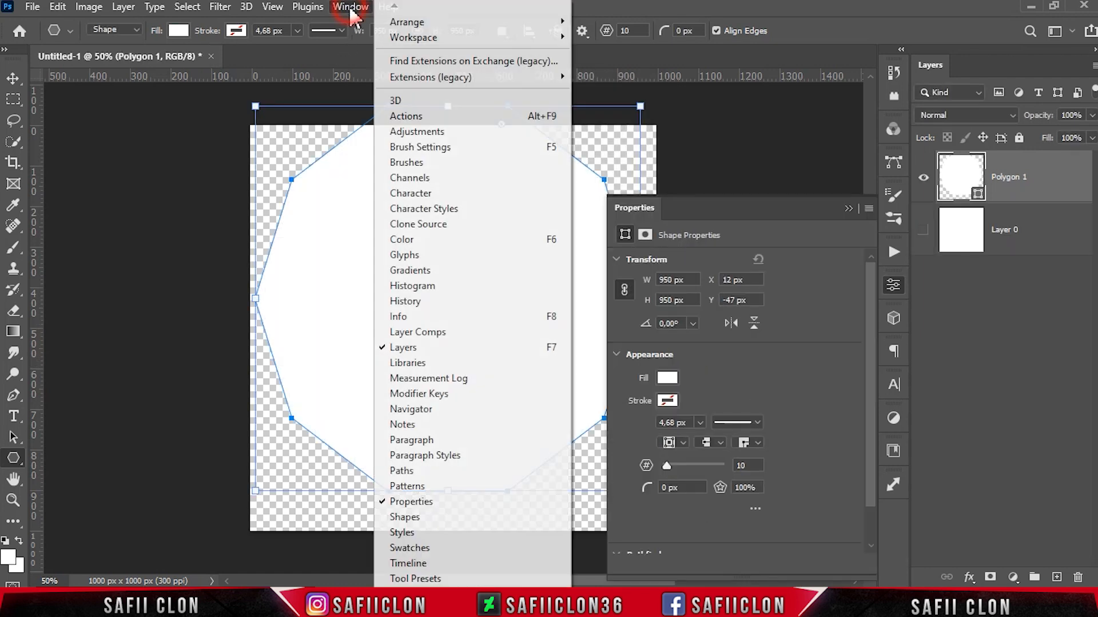
click(422, 504)
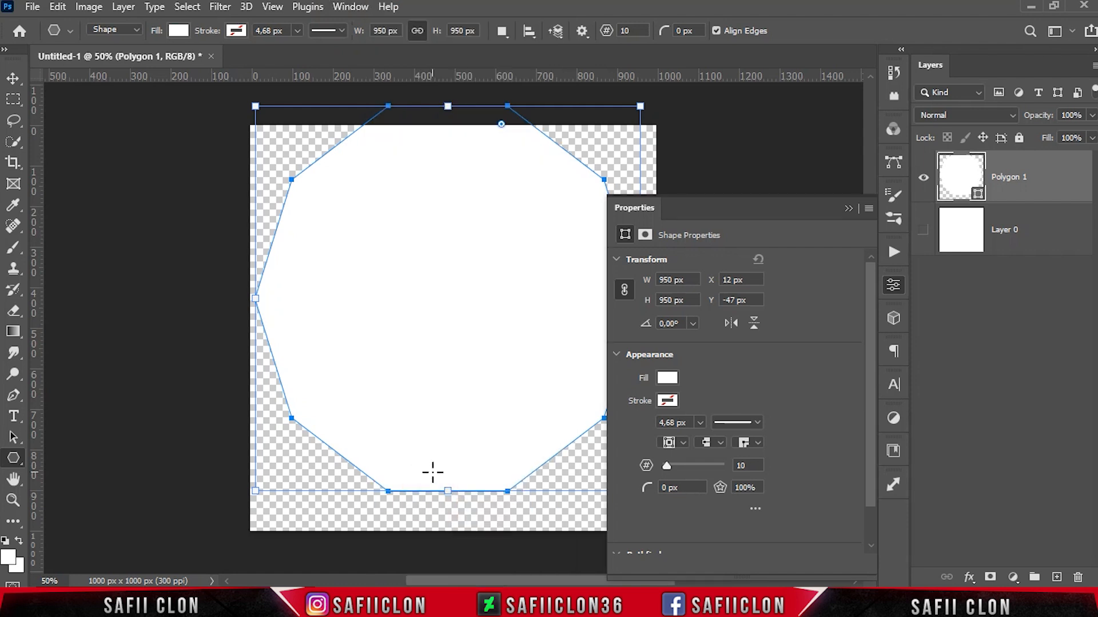
scroll(866, 365, down, 2)
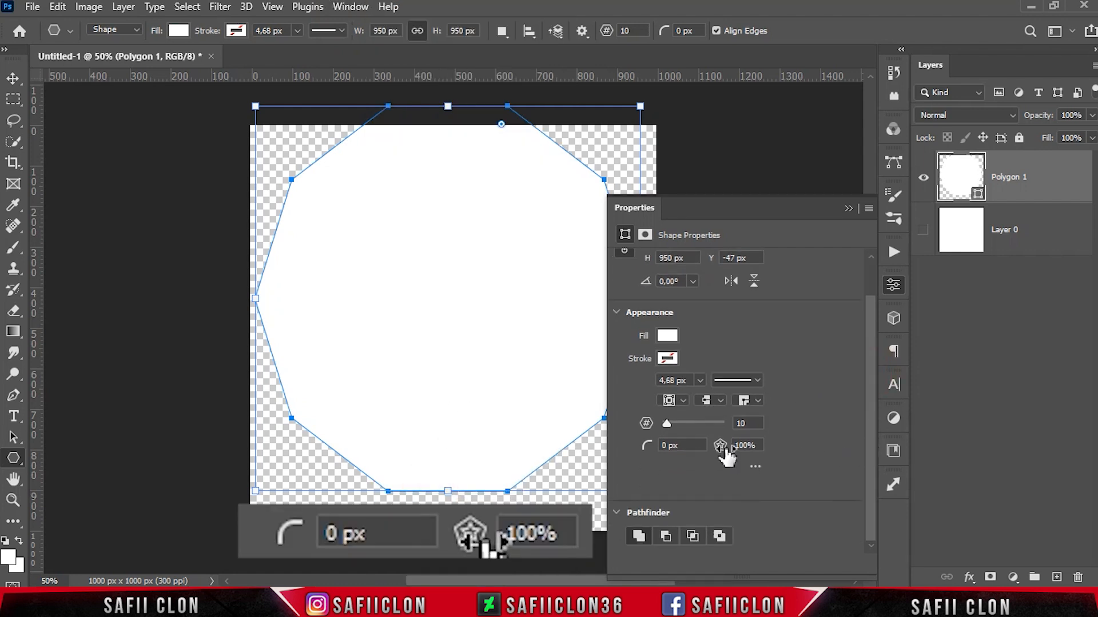
click(746, 445)
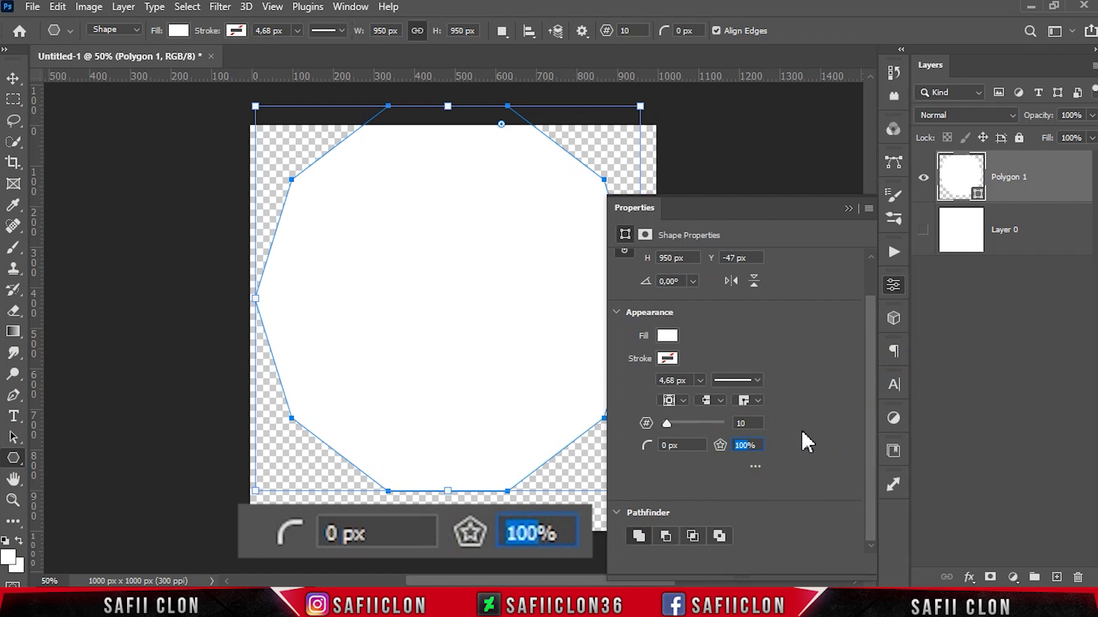
text(90%)
double_click(667, 445)
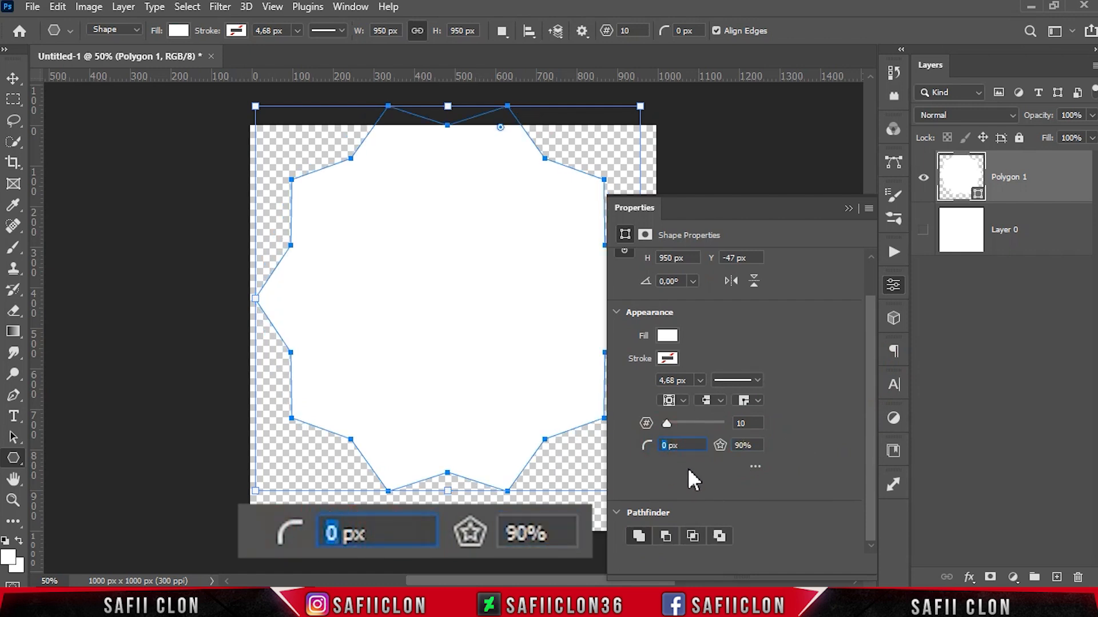
text(90)
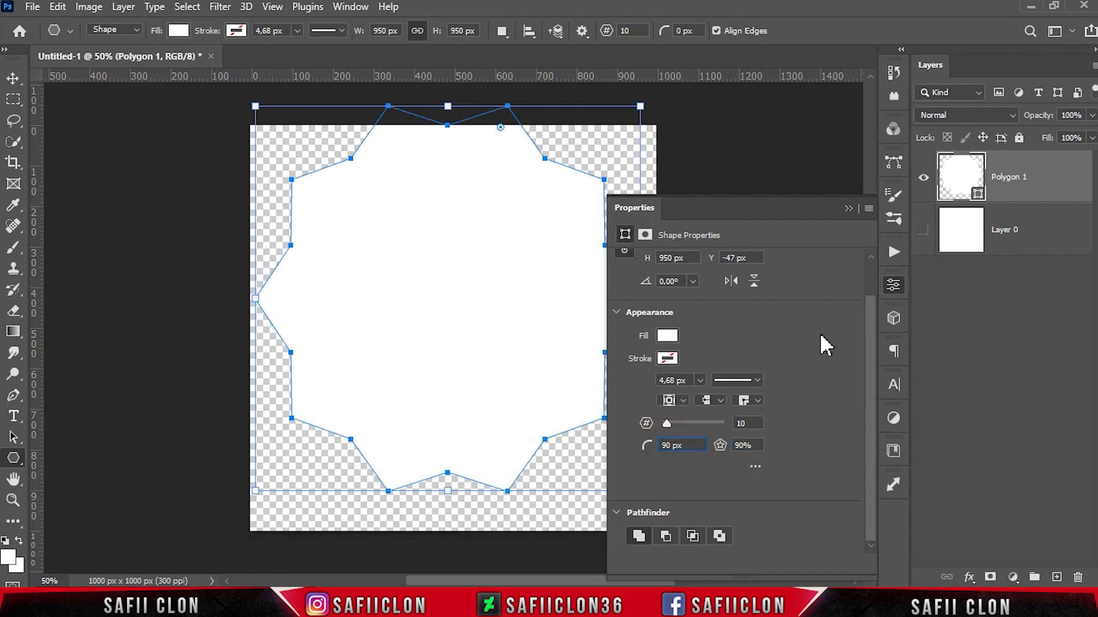
click(748, 445)
click(849, 208)
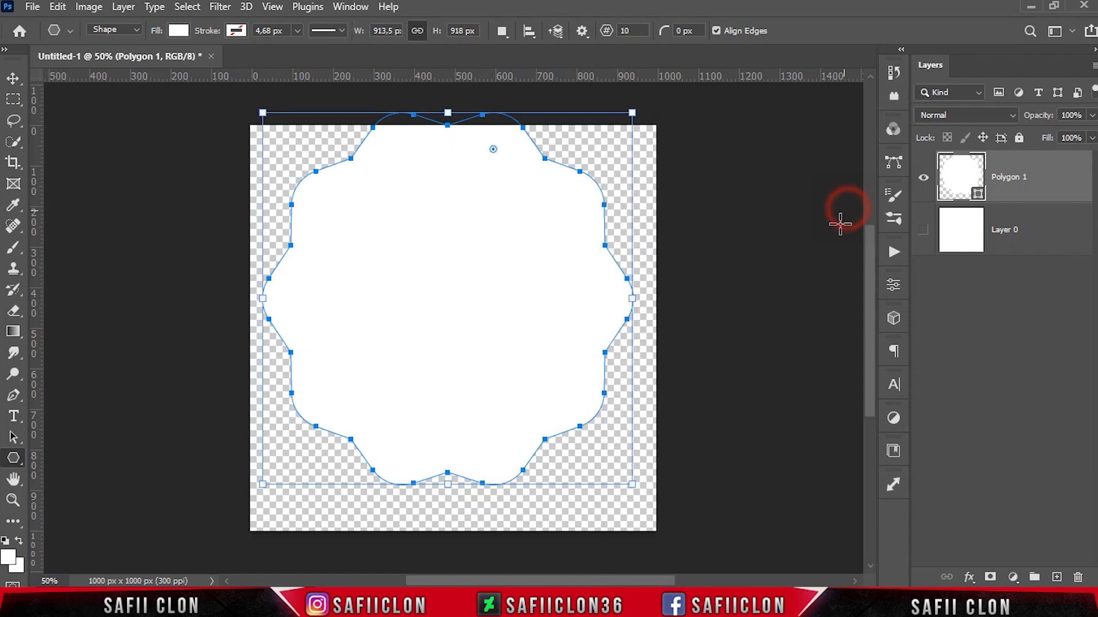
Remove the polygon's fill and give it a solid black (000000) stroke
click(178, 31)
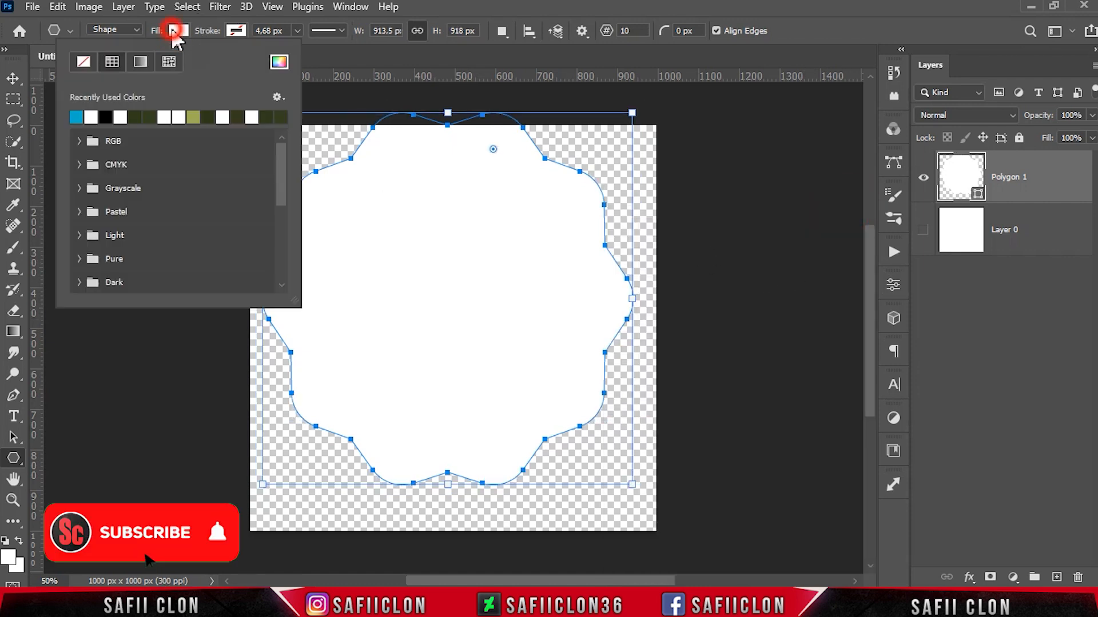
click(84, 62)
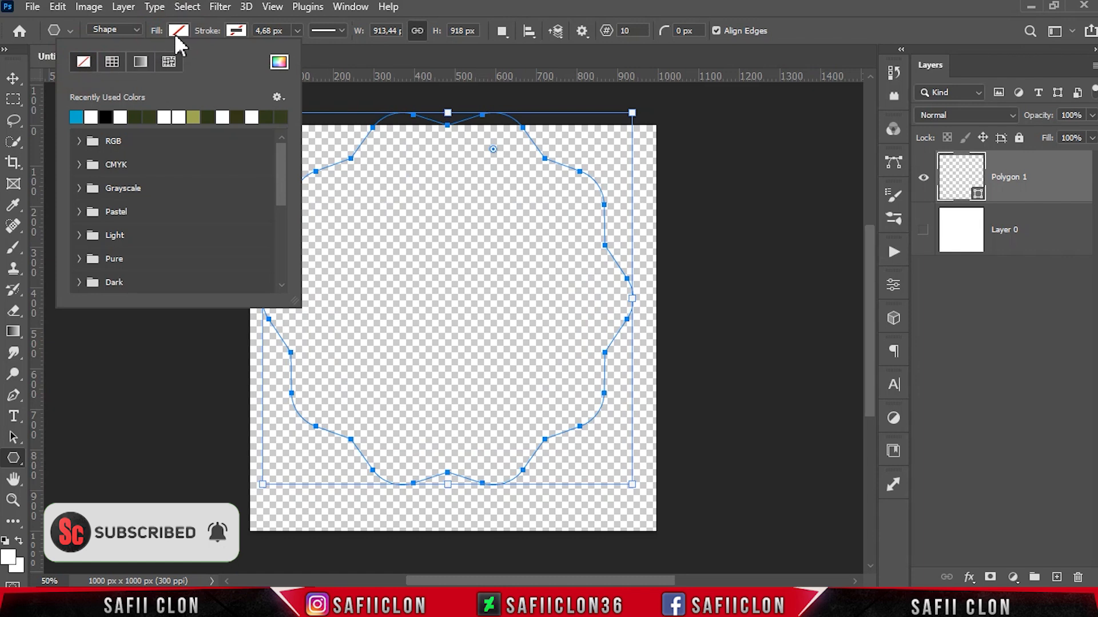
click(236, 30)
click(169, 63)
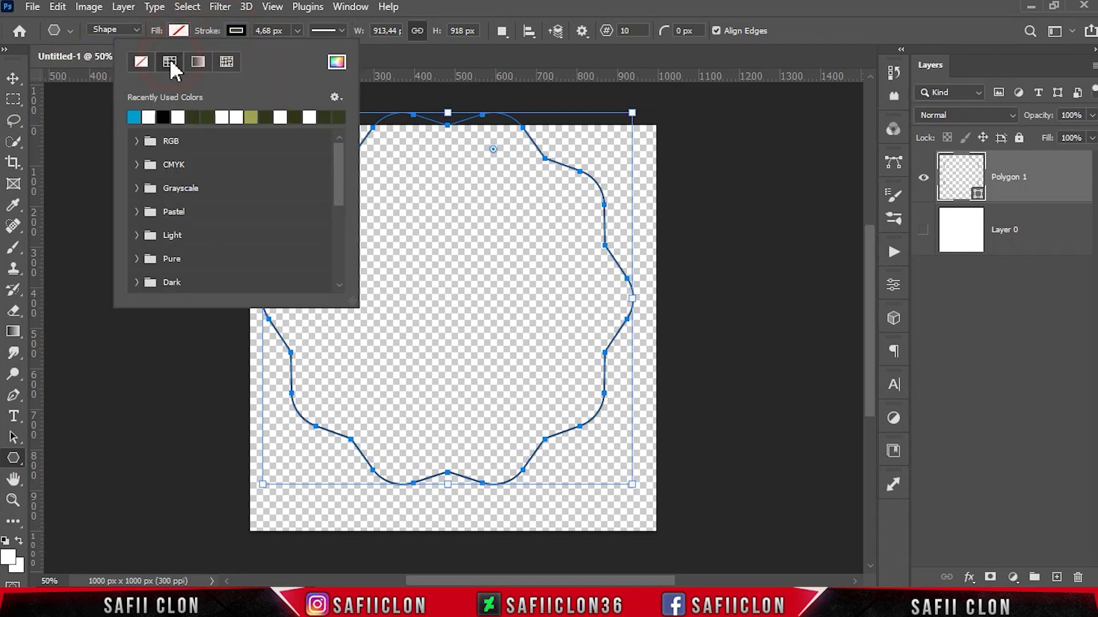
click(337, 63)
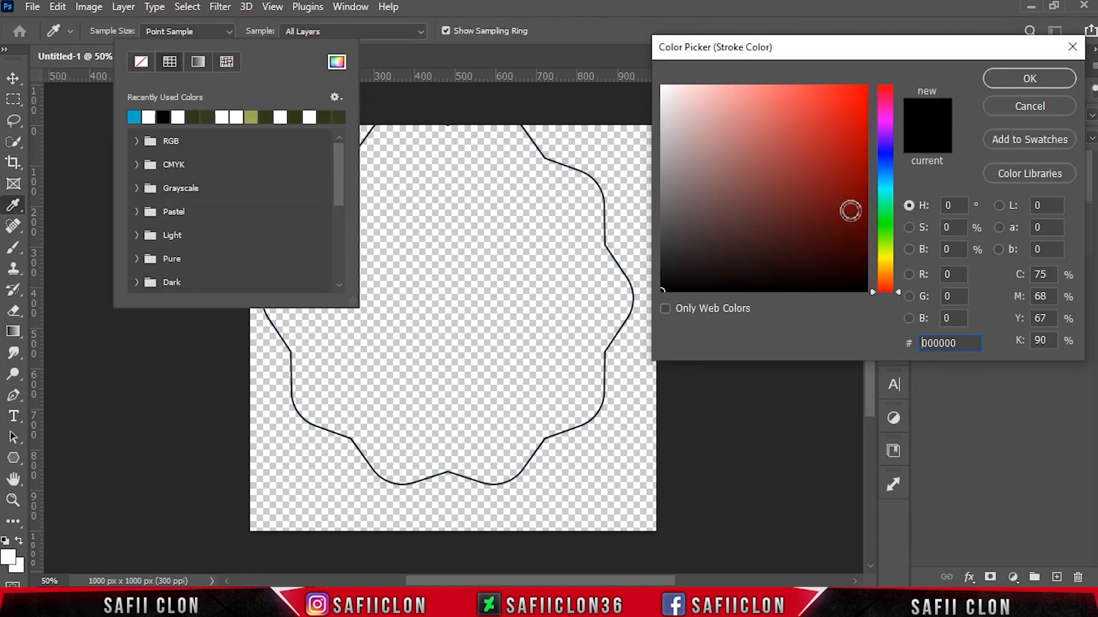
click(1030, 79)
Set the polygon's stroke width to 40 px
click(236, 31)
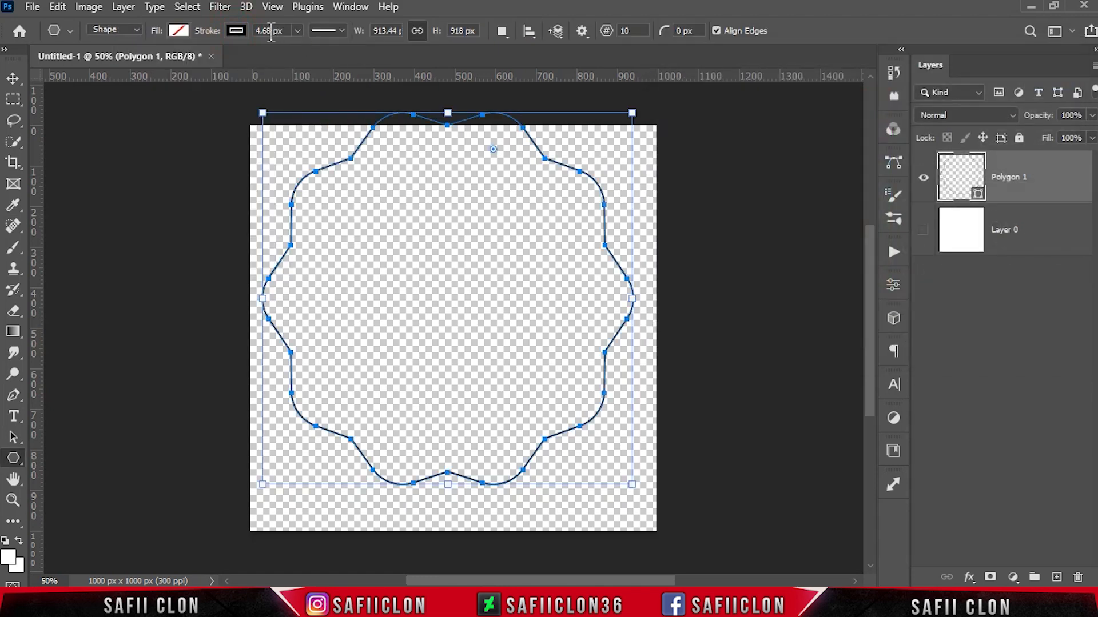
click(274, 31)
click(297, 31)
mouse_move(293, 50)
mouse_down()
mouse_move(308, 47)
mouse_move(266, 32)
mouse_up()
key(BackSpace)
key(BackSpace)
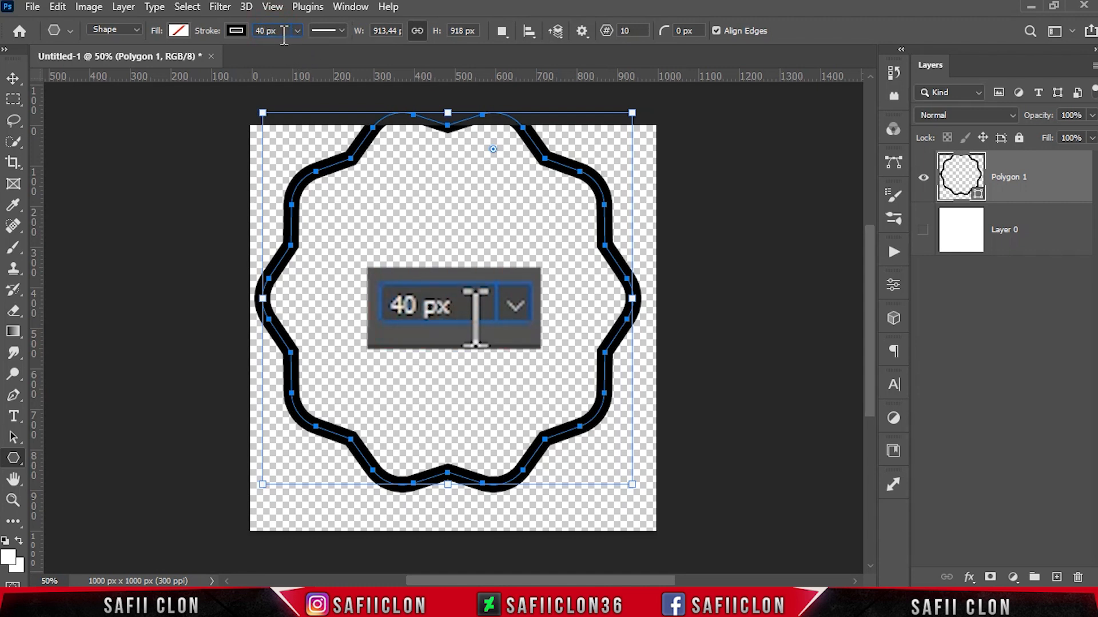
key(Return)
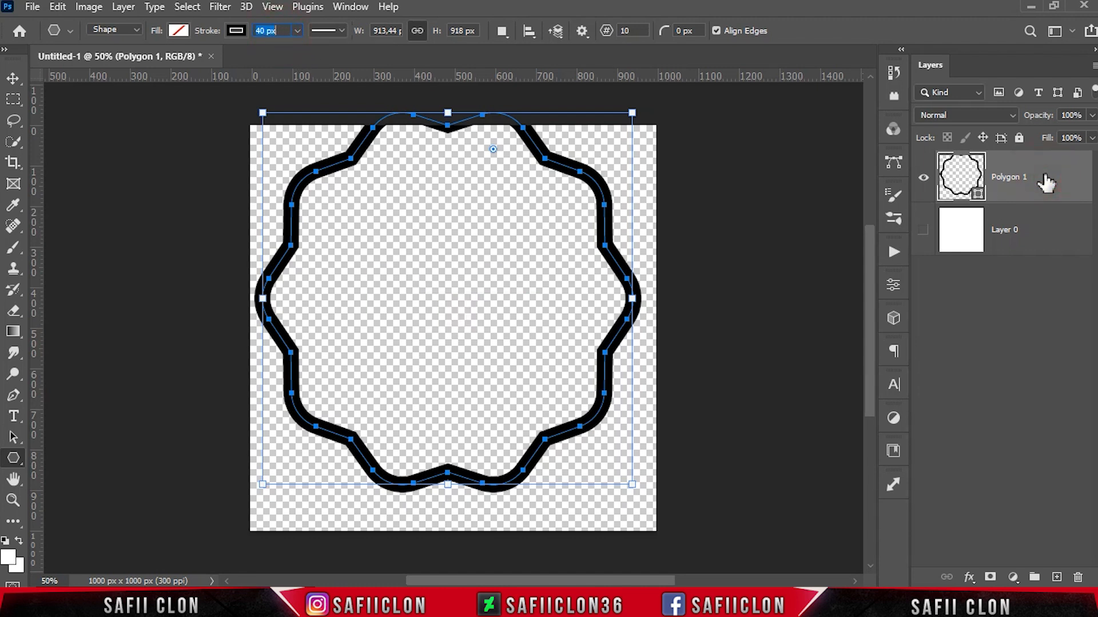
Duplicate the Polygon 1 shape layer five times, keeping the default copy names
right_click(1046, 182)
click(852, 86)
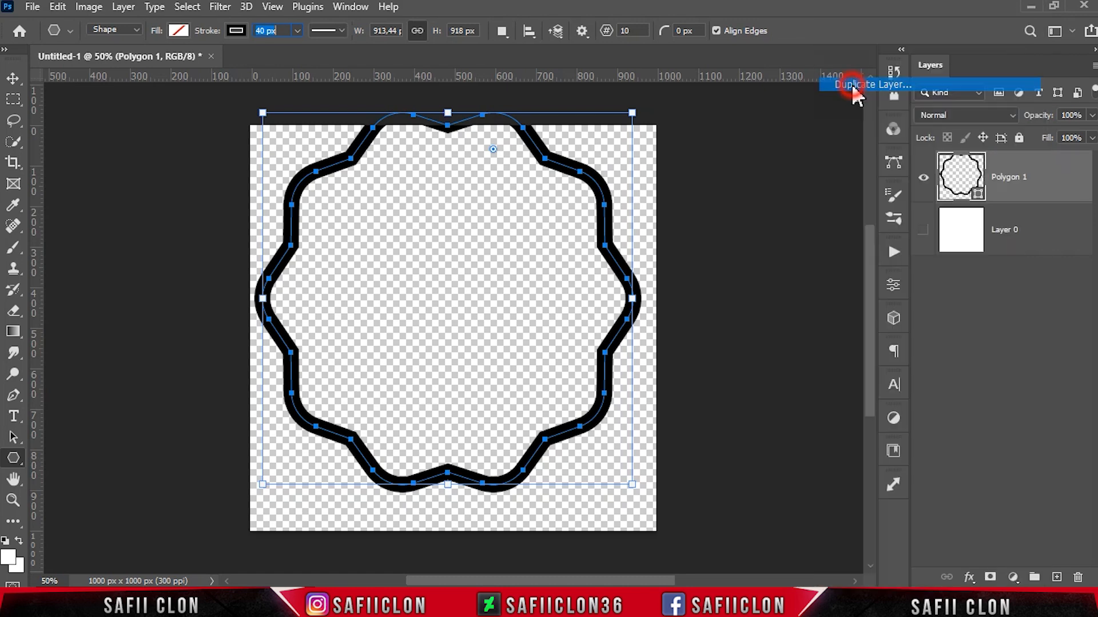
click(666, 155)
right_click(1049, 174)
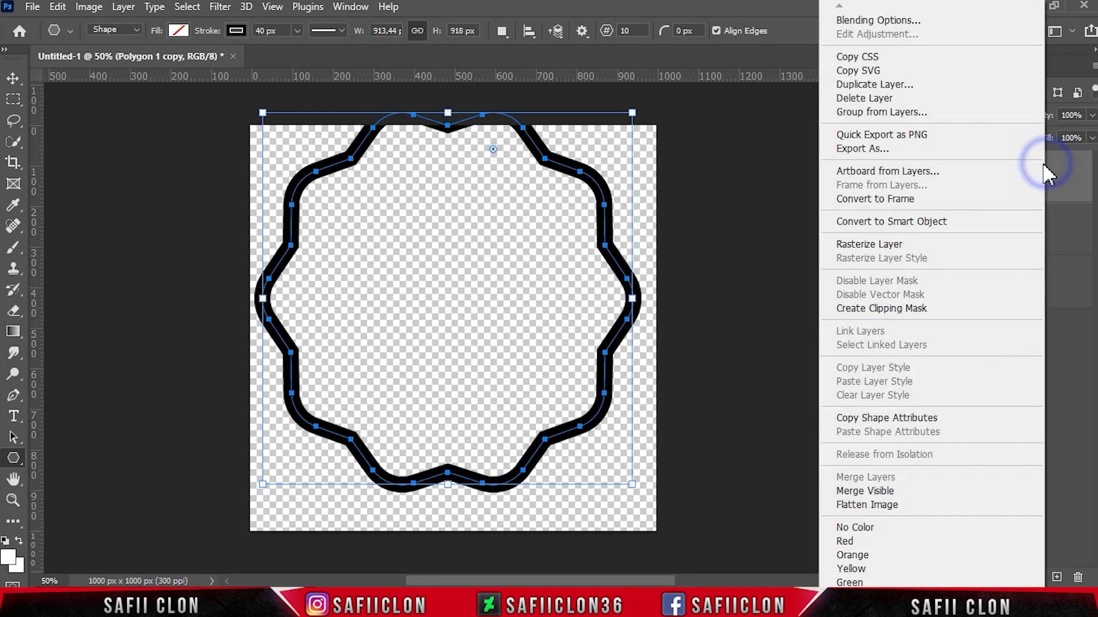
click(851, 83)
click(696, 156)
right_click(1035, 174)
click(852, 83)
click(685, 154)
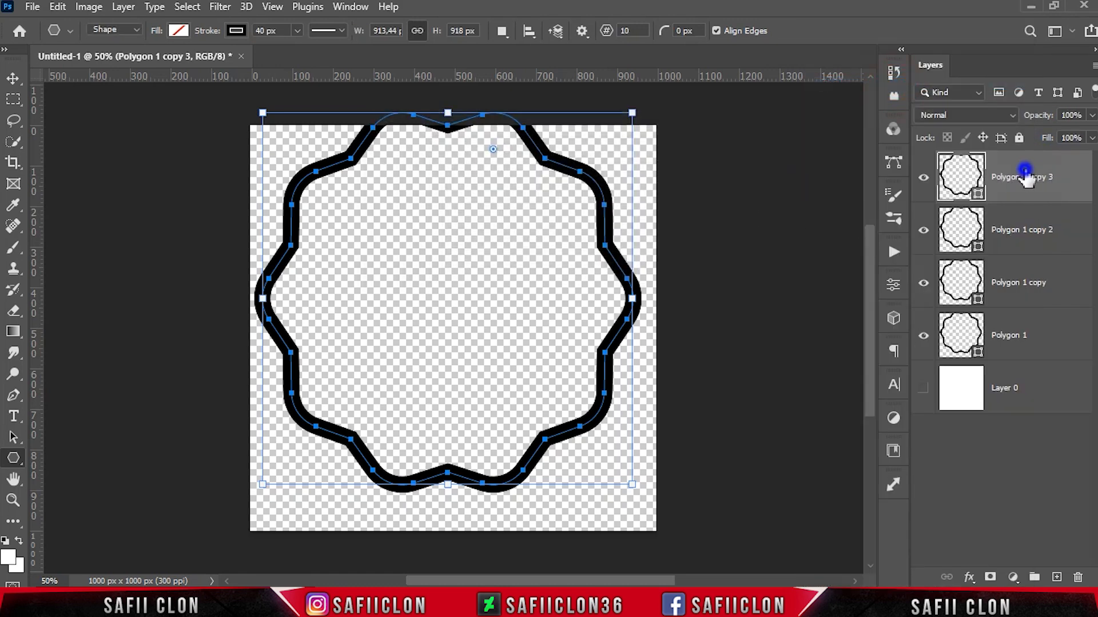
right_click(1026, 178)
click(847, 83)
click(703, 155)
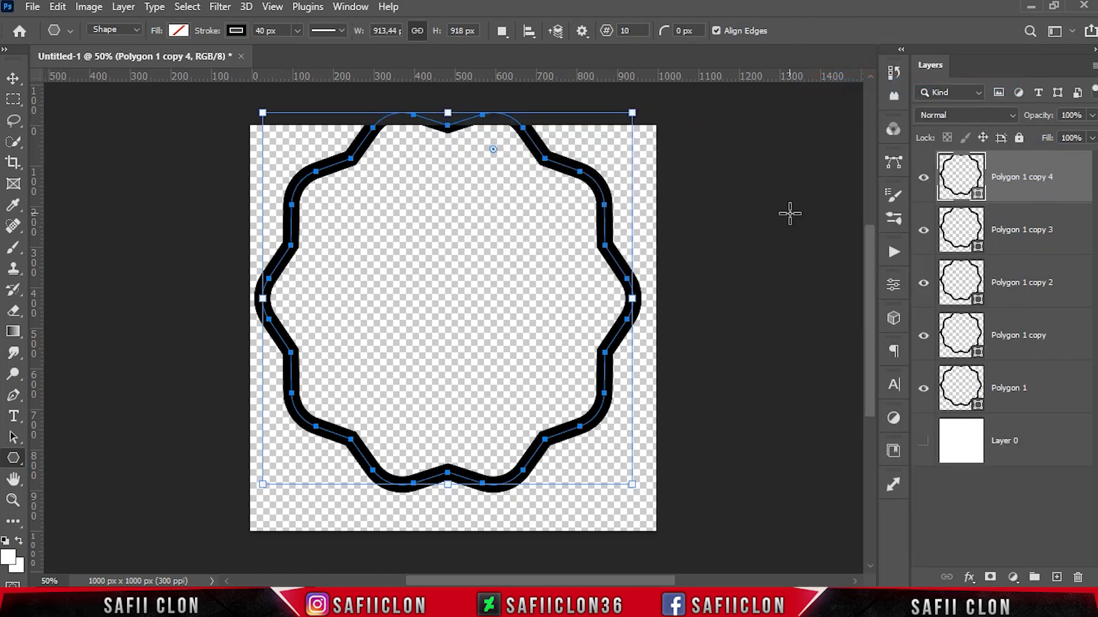
right_click(1037, 171)
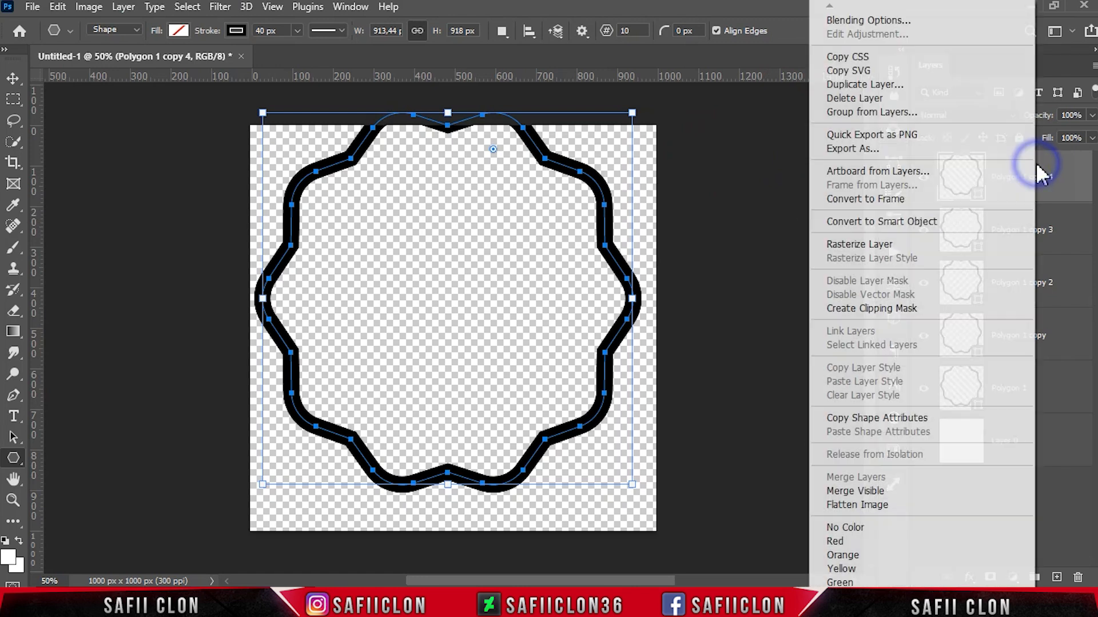
click(847, 83)
click(697, 153)
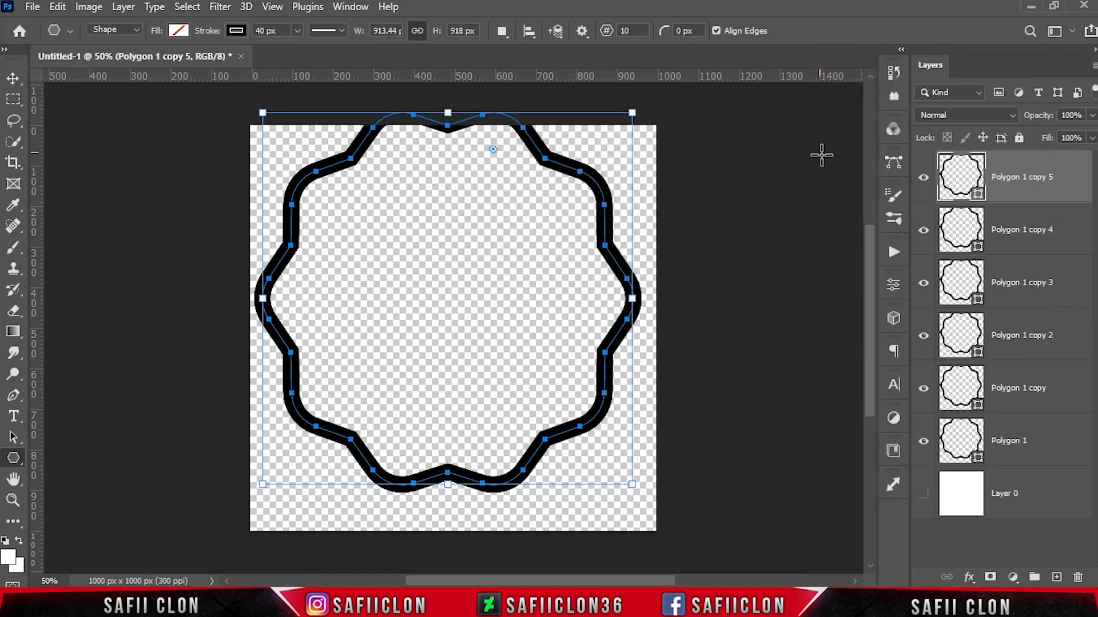
Hide Polygon 1 and all five of its copies
click(923, 177)
click(923, 230)
click(924, 282)
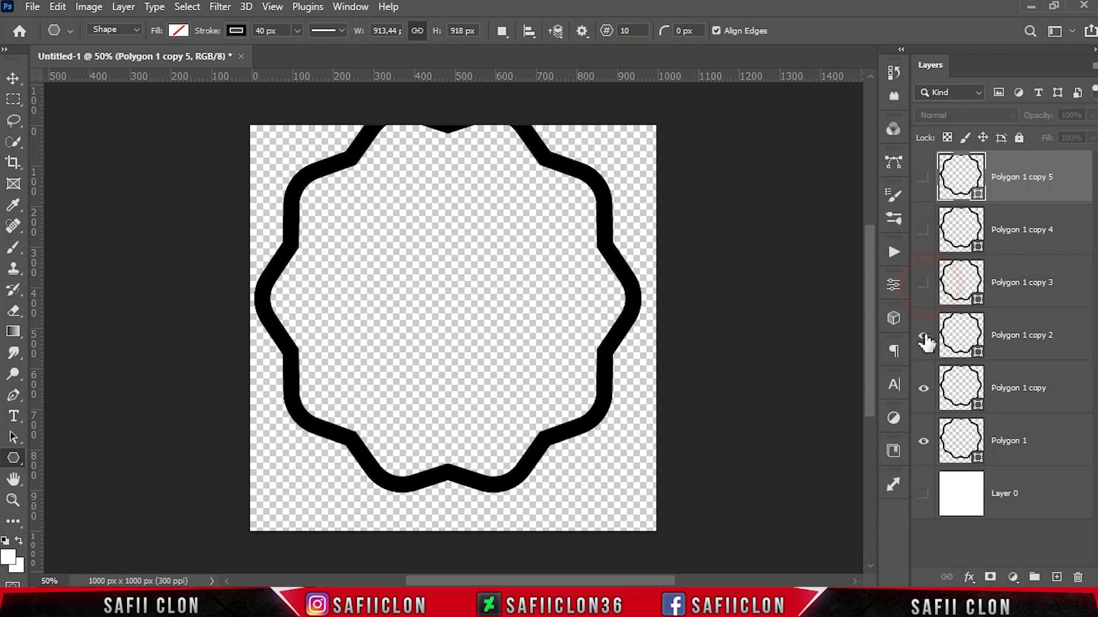
click(1038, 347)
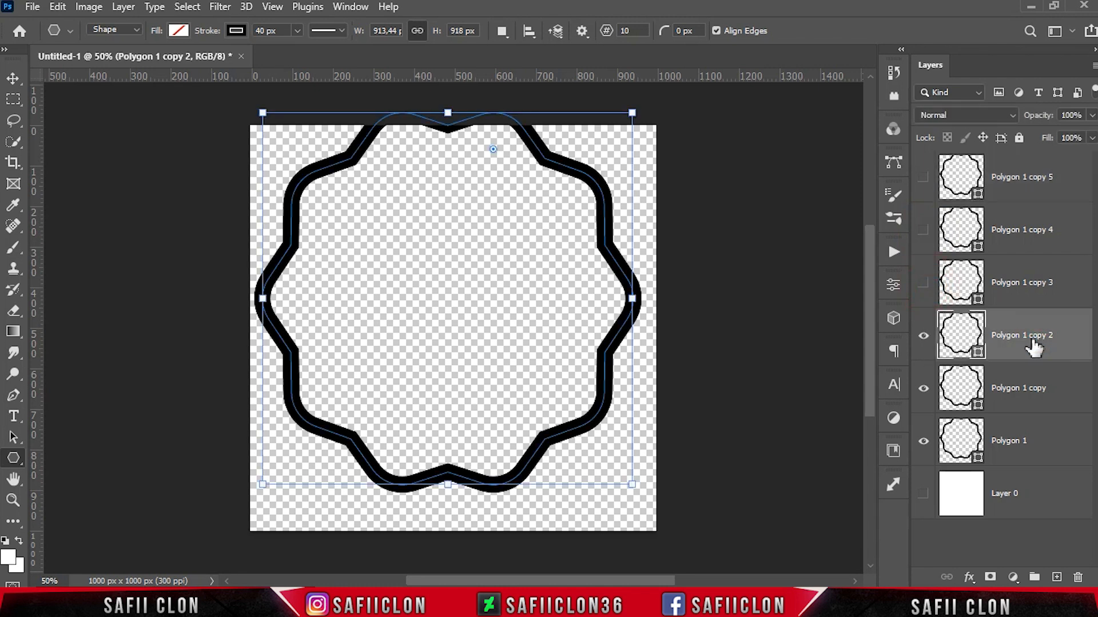
click(923, 335)
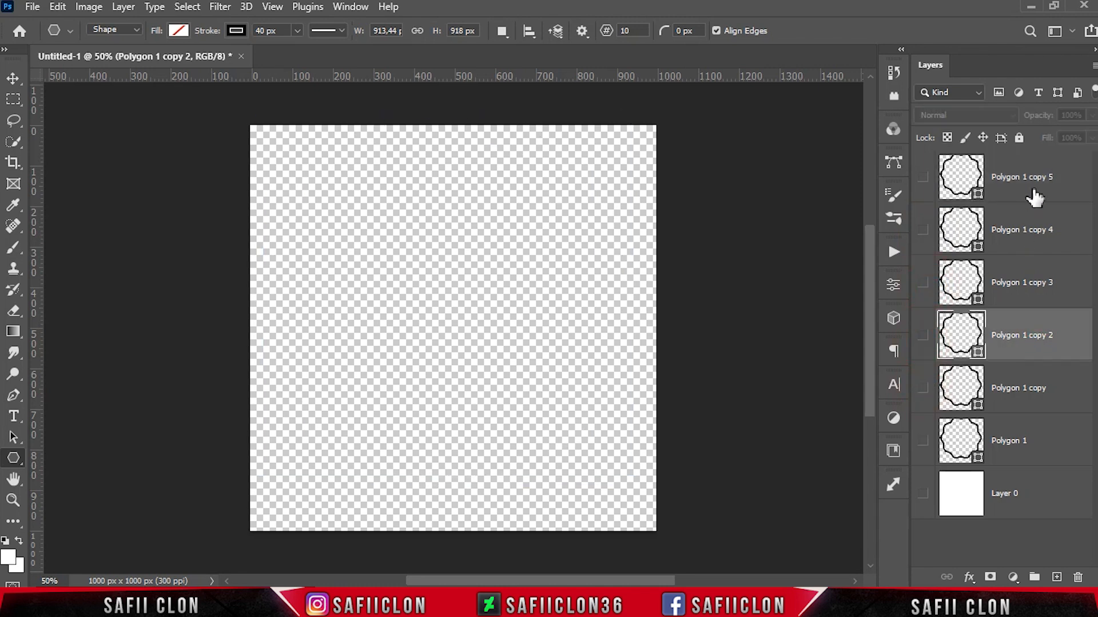
click(1035, 197)
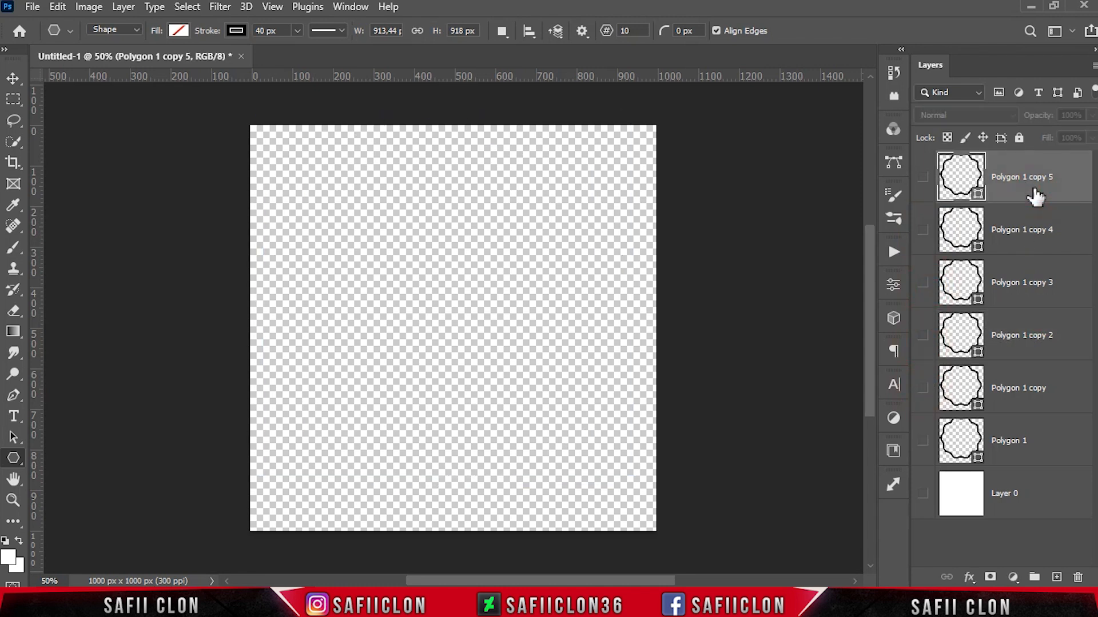
Show only the Polygon 1 copy 2 layer and scale it proportionally with a linked width of 750 px
click(1043, 344)
click(923, 337)
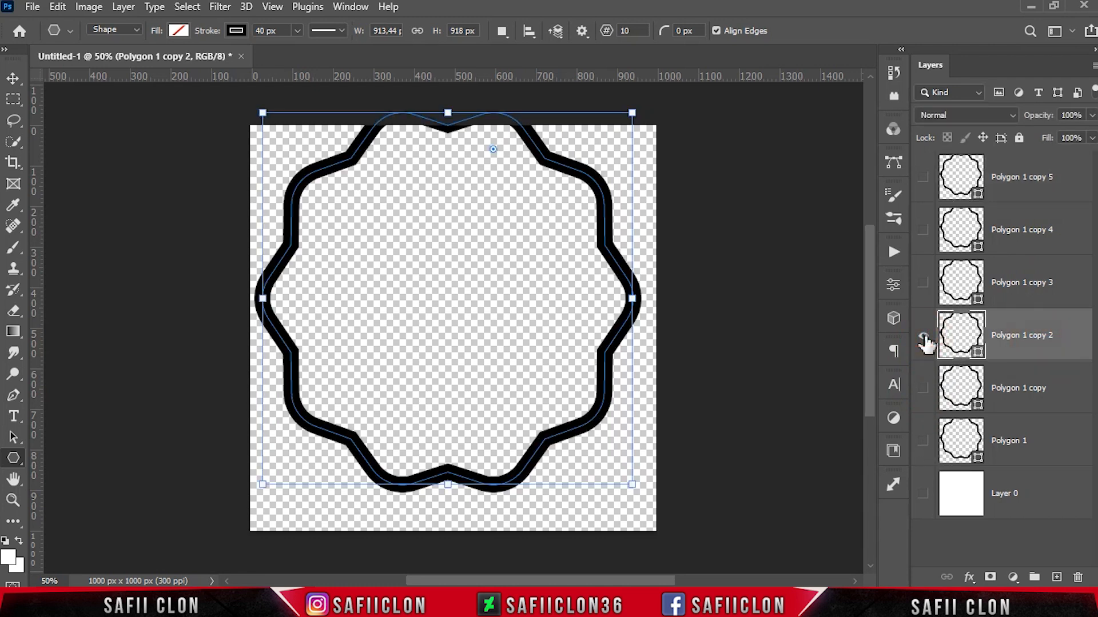
click(417, 30)
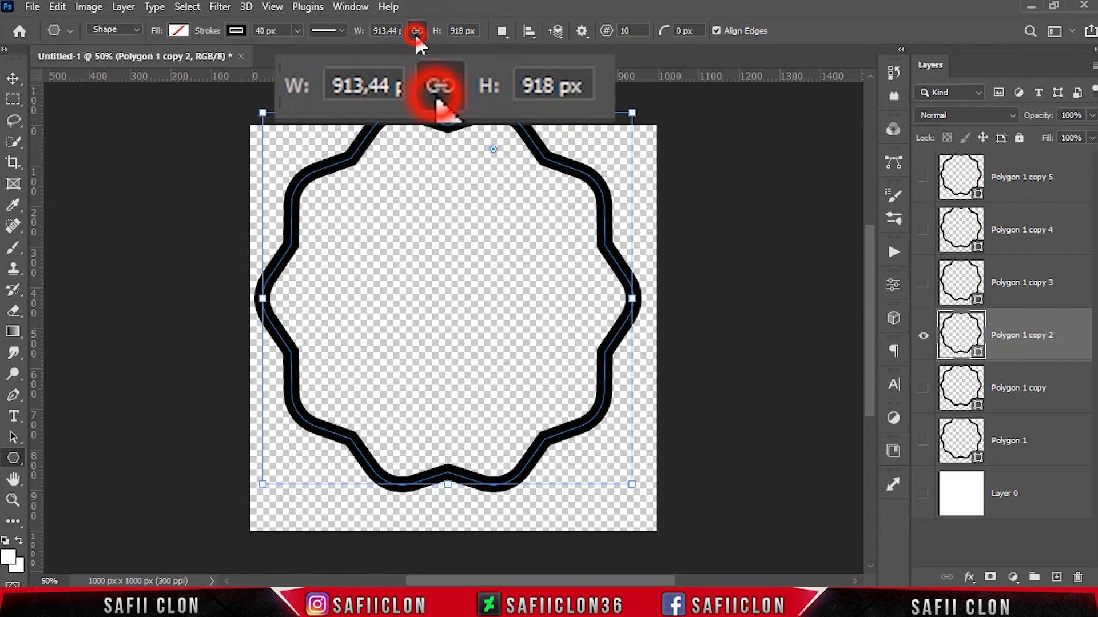
click(382, 30)
text(750)
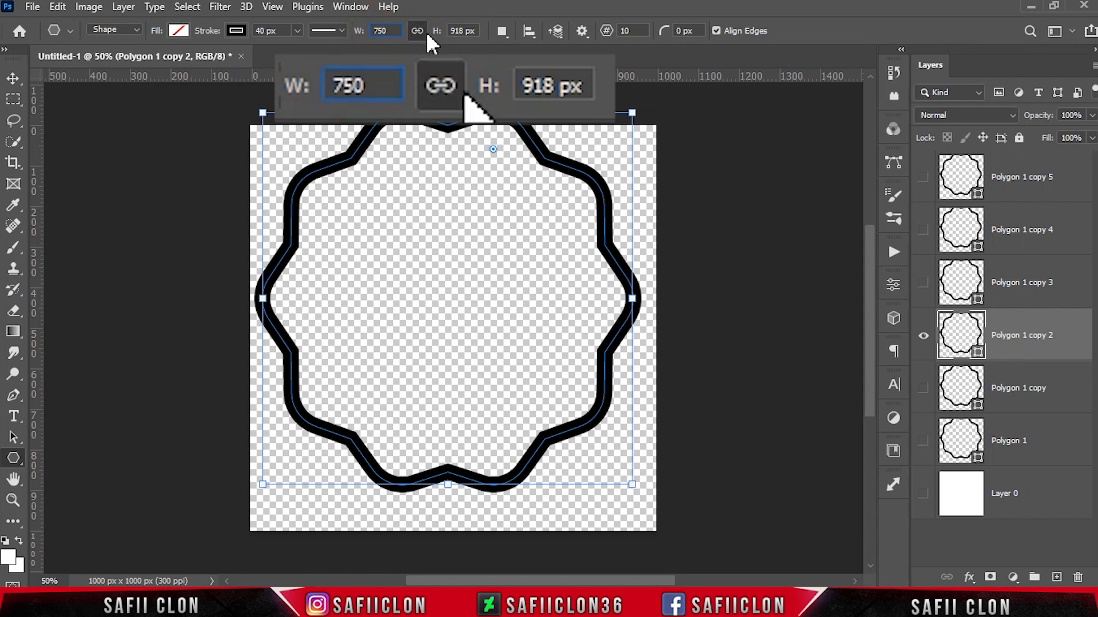
click(461, 30)
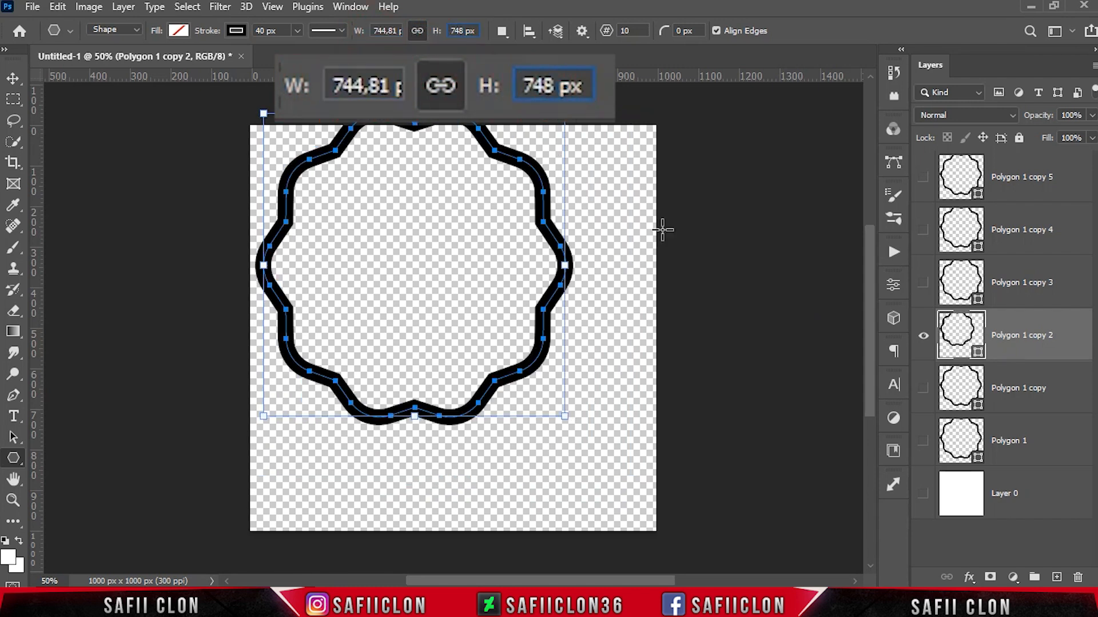
key(Return)
Show the Polygon 1 copy 3 layer and scale it proportionally with a linked width of 550 px
click(1041, 289)
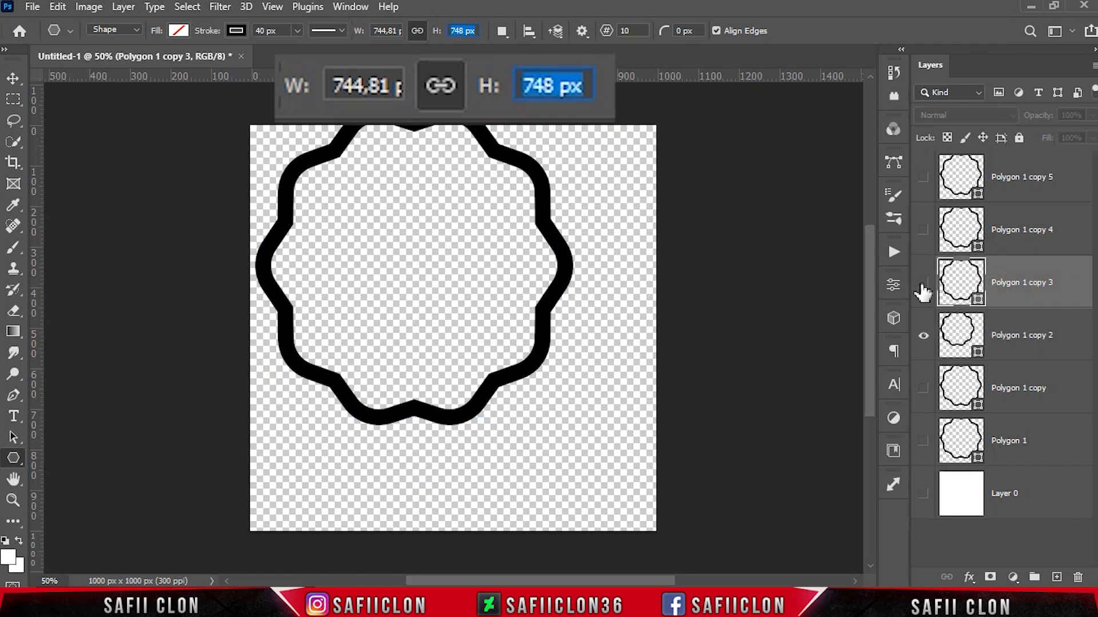
click(923, 283)
drag(343, 86, 455, 91)
text(550)
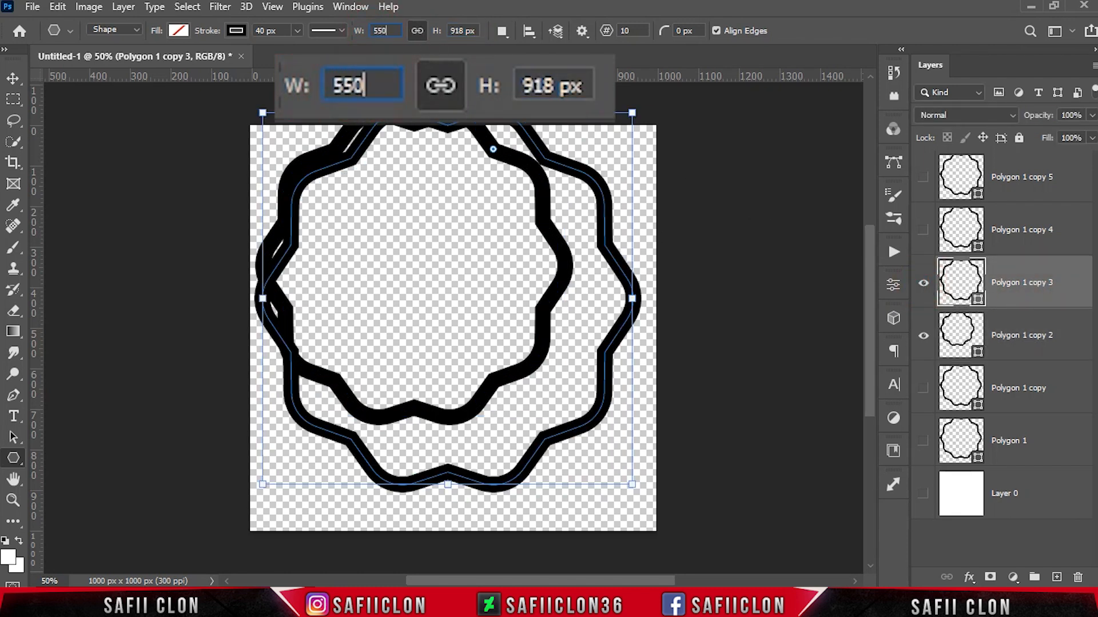
click(466, 30)
Show the Polygon 1 copy 4 layer and scale it proportionally with a linked width of 350 px
click(1024, 228)
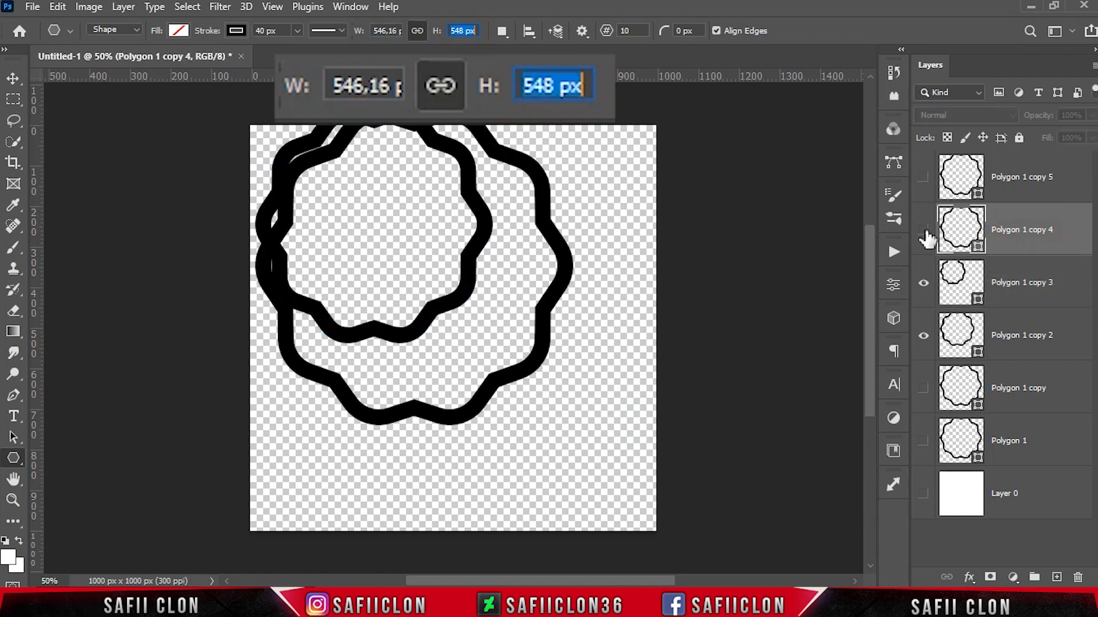
click(924, 229)
drag(374, 32, 402, 32)
text(350)
click(468, 31)
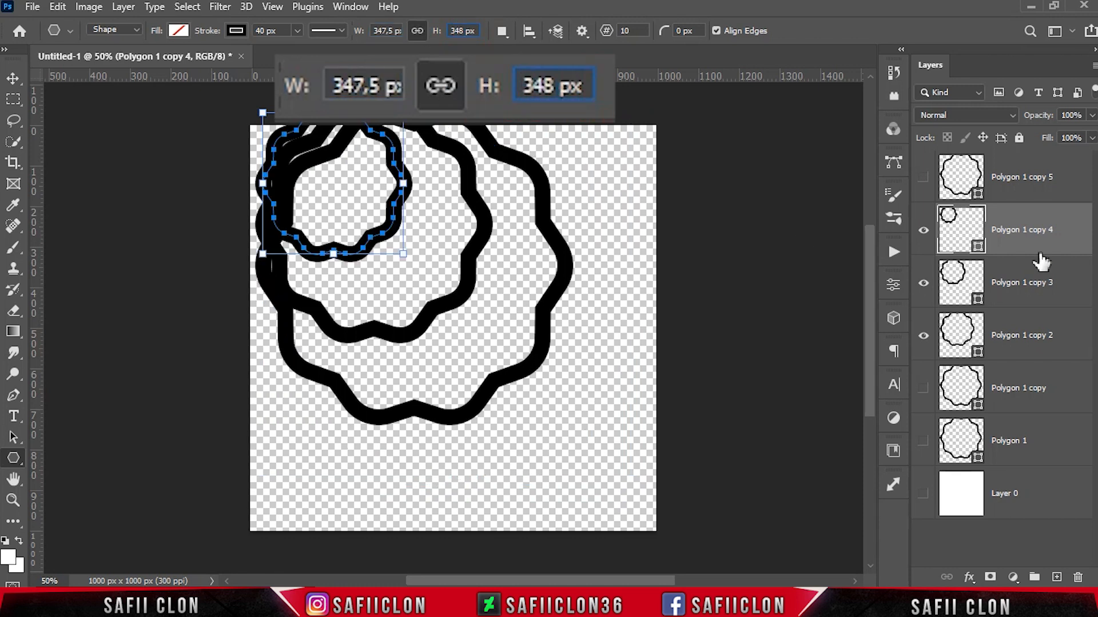
Show the Polygon 1 copy 5 layer and scale it proportionally with a linked width of 150 px
click(1033, 185)
click(924, 177)
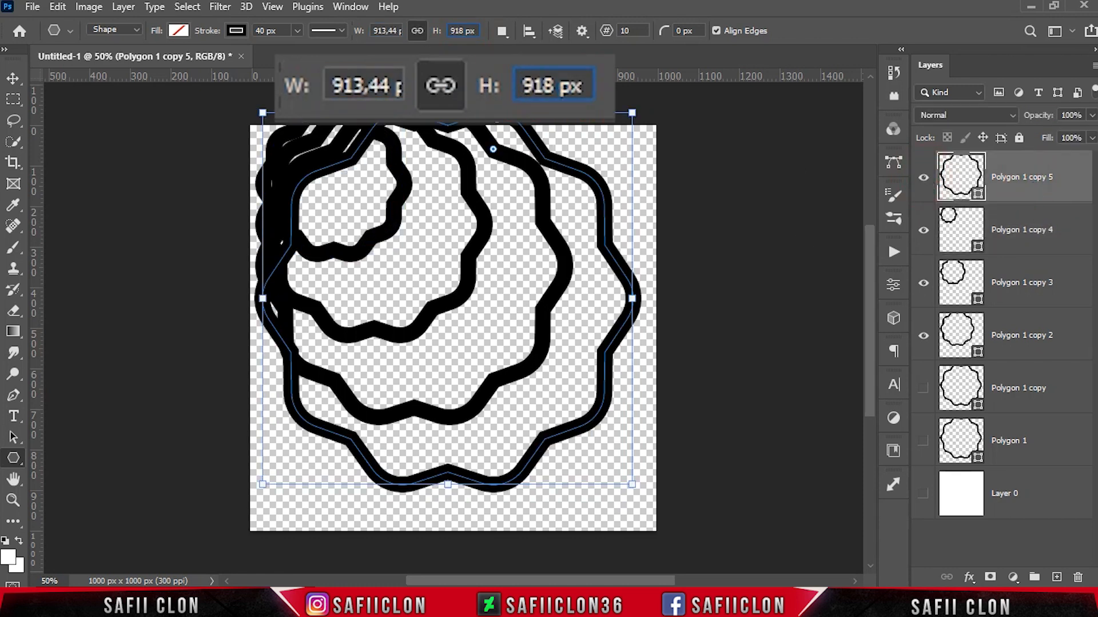
drag(377, 32, 440, 43)
text(150)
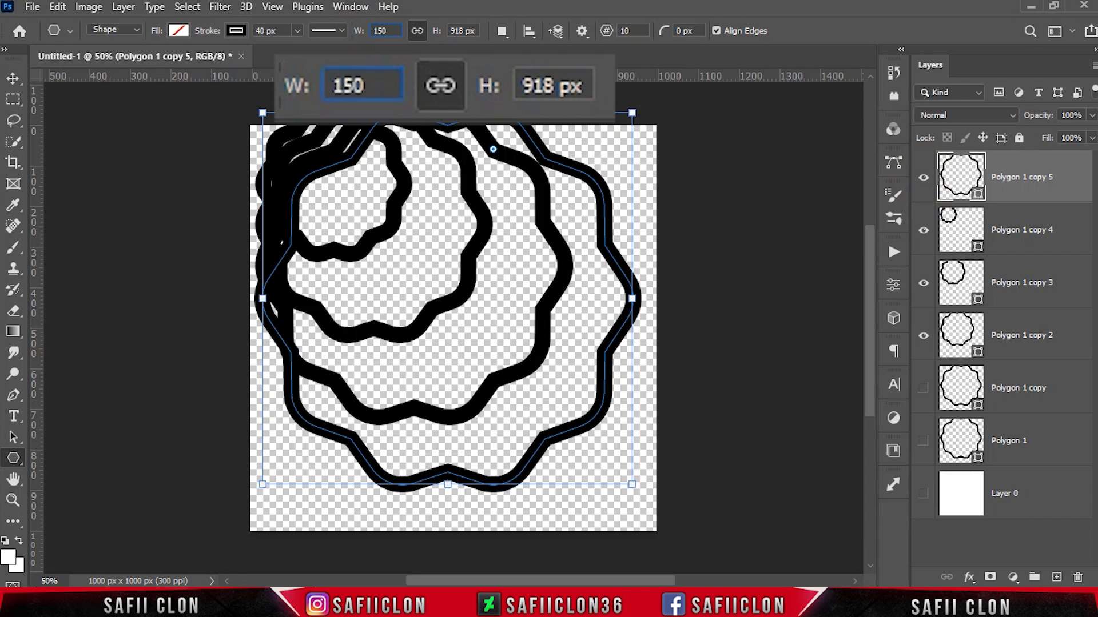
click(568, 86)
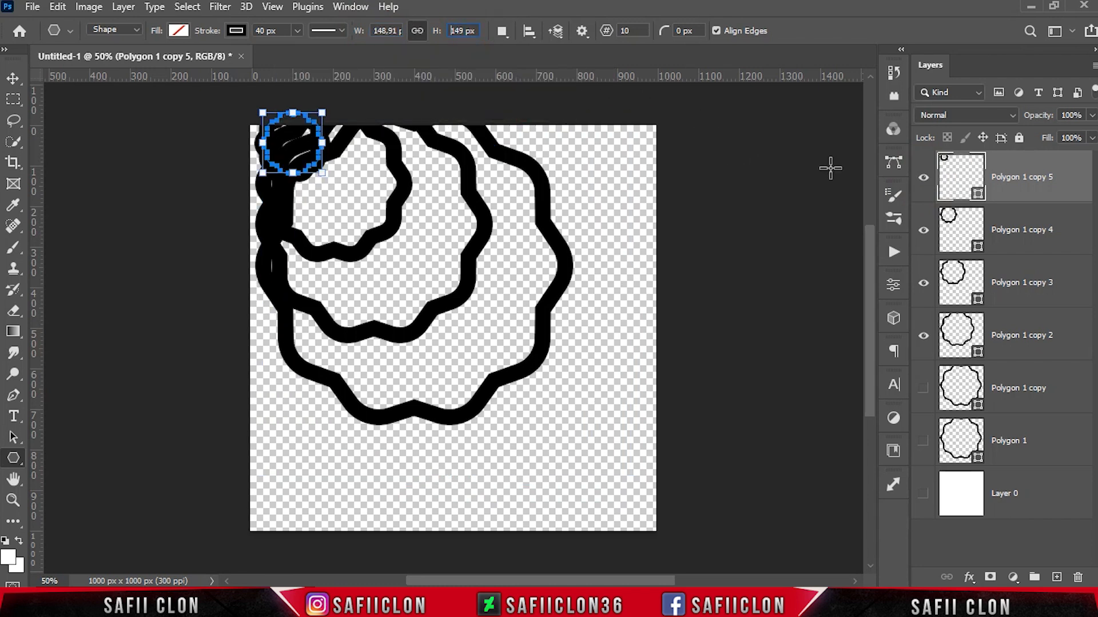
Show Polygon 1 copy and align all five polygon copies concentrically by their horizontal and vertical centers
click(923, 388)
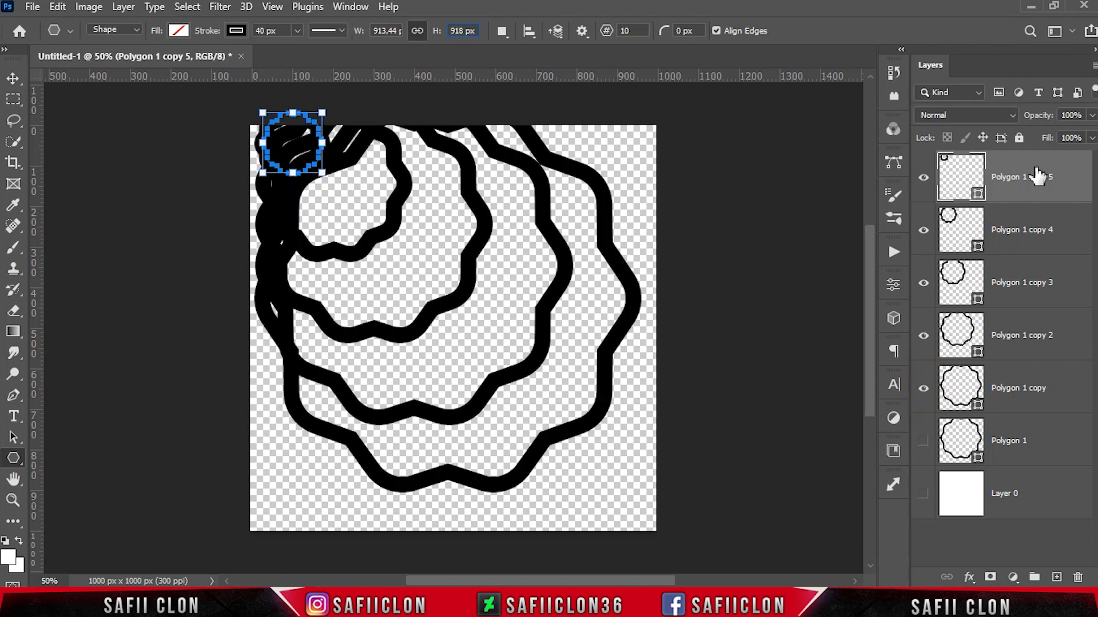
shift+click(1048, 389)
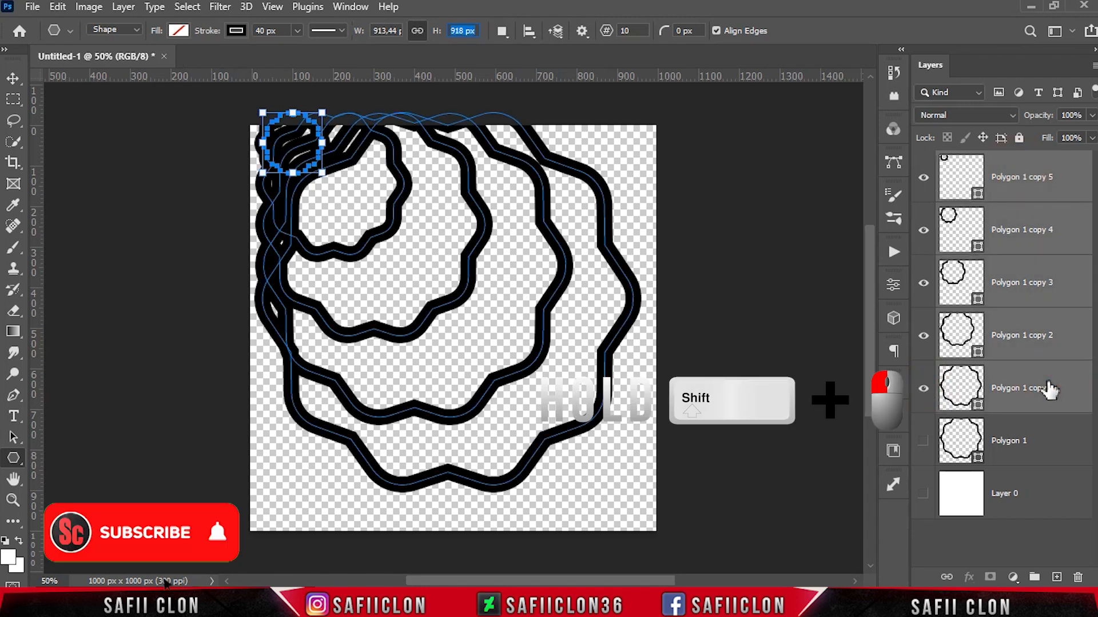
click(15, 74)
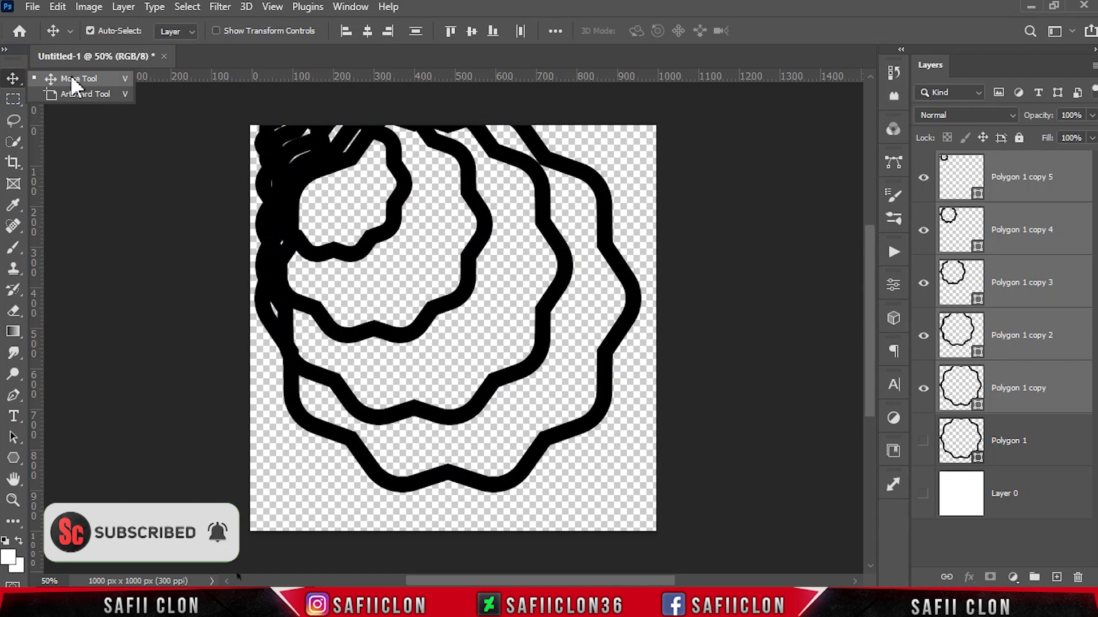
click(70, 78)
click(368, 30)
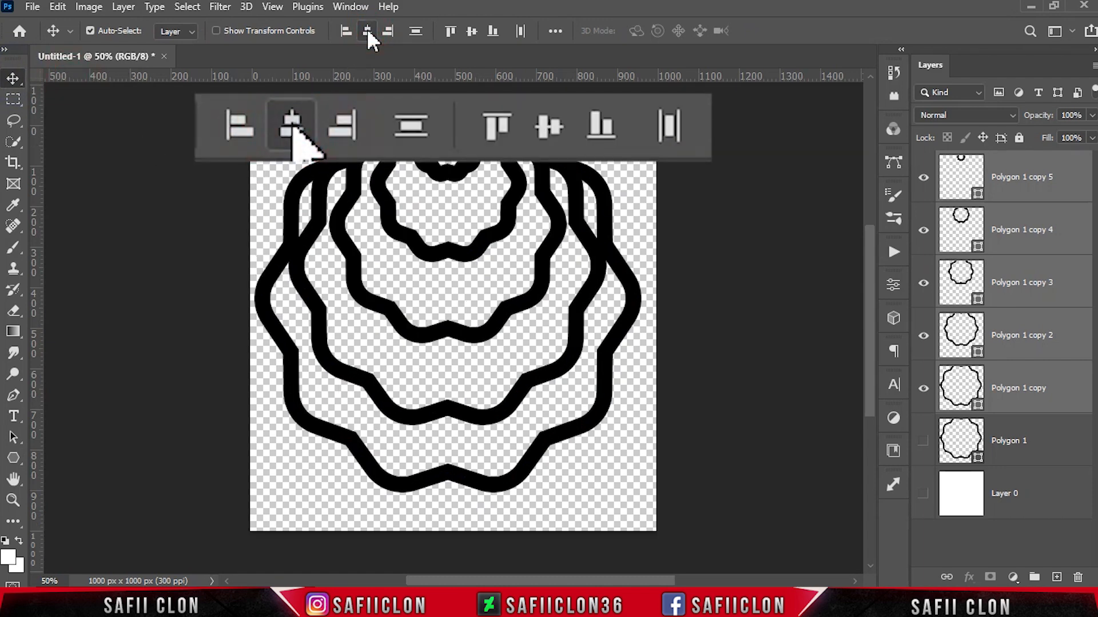
click(470, 30)
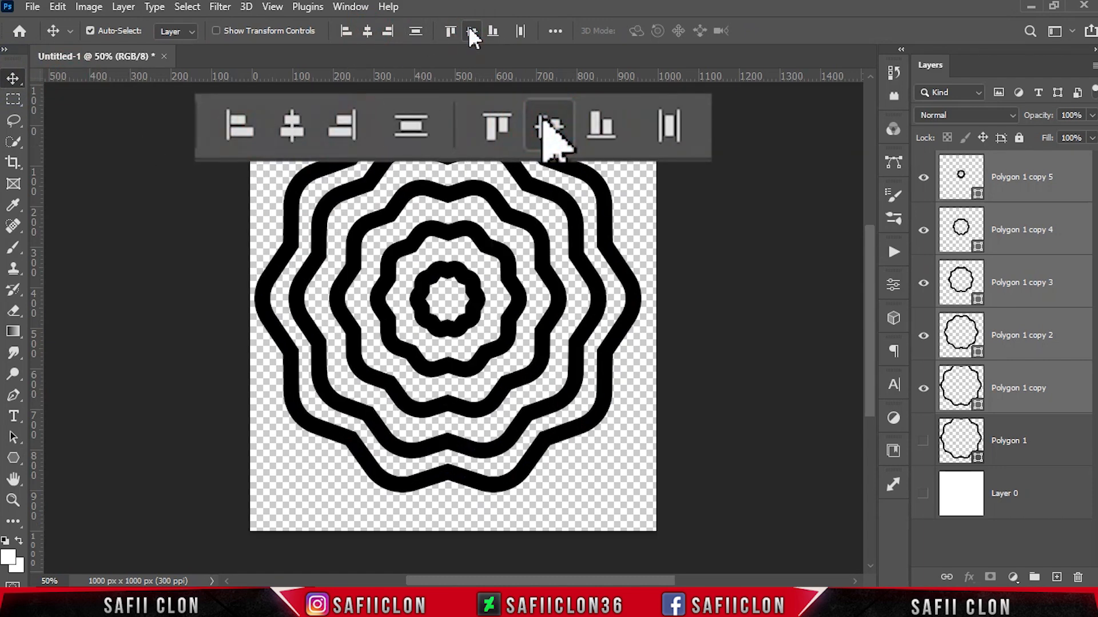
Show the original Polygon 1 layer and give it a solid white fill (ffffff)
click(1053, 446)
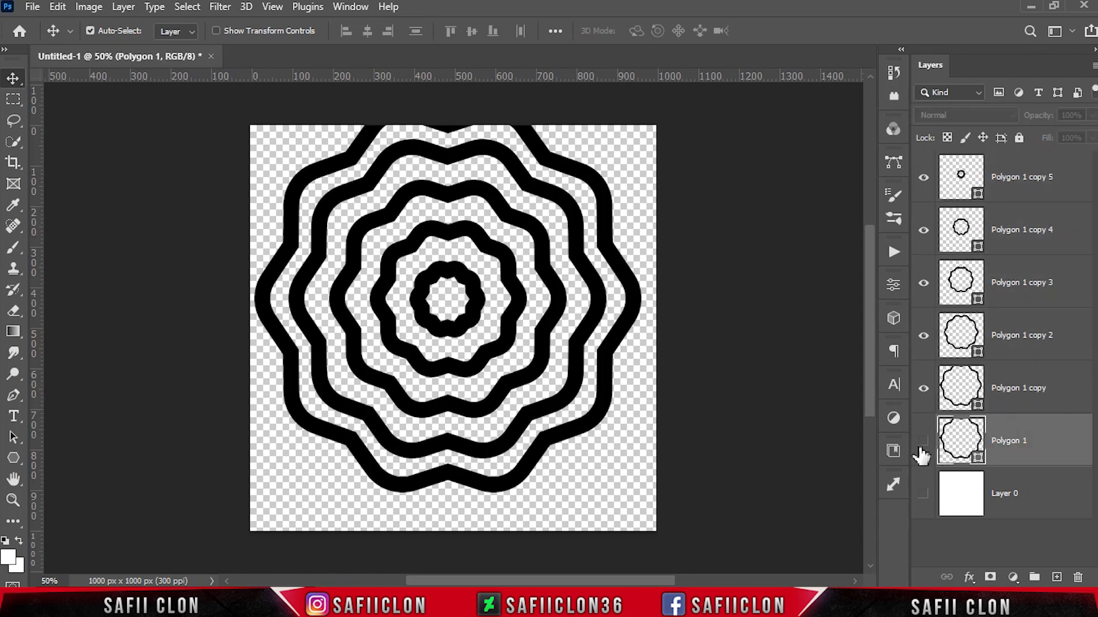
click(923, 446)
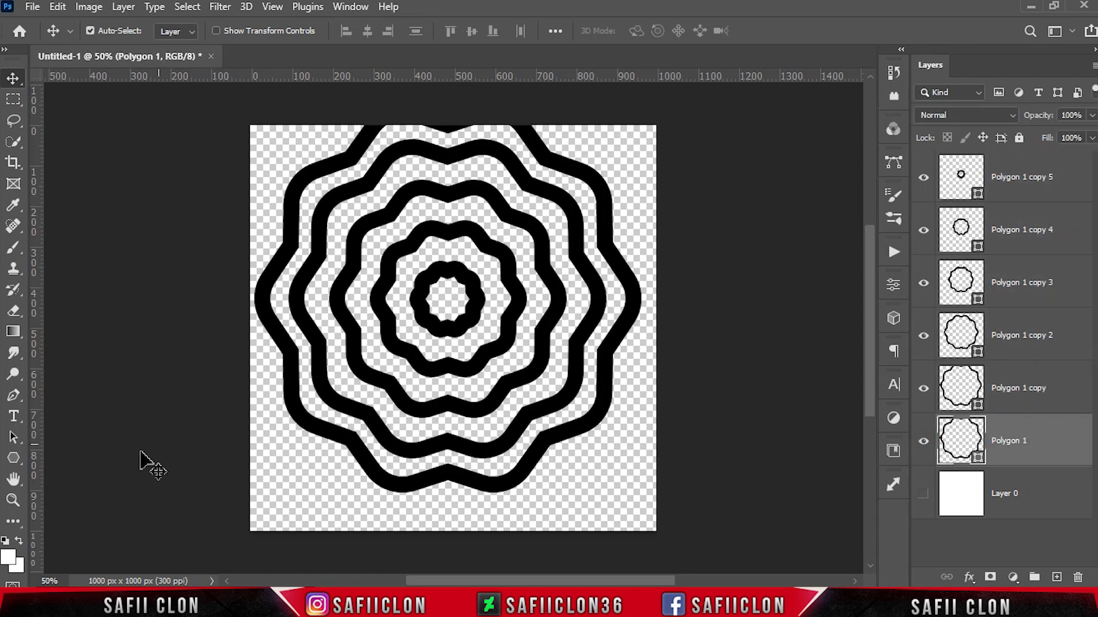
click(10, 459)
click(77, 508)
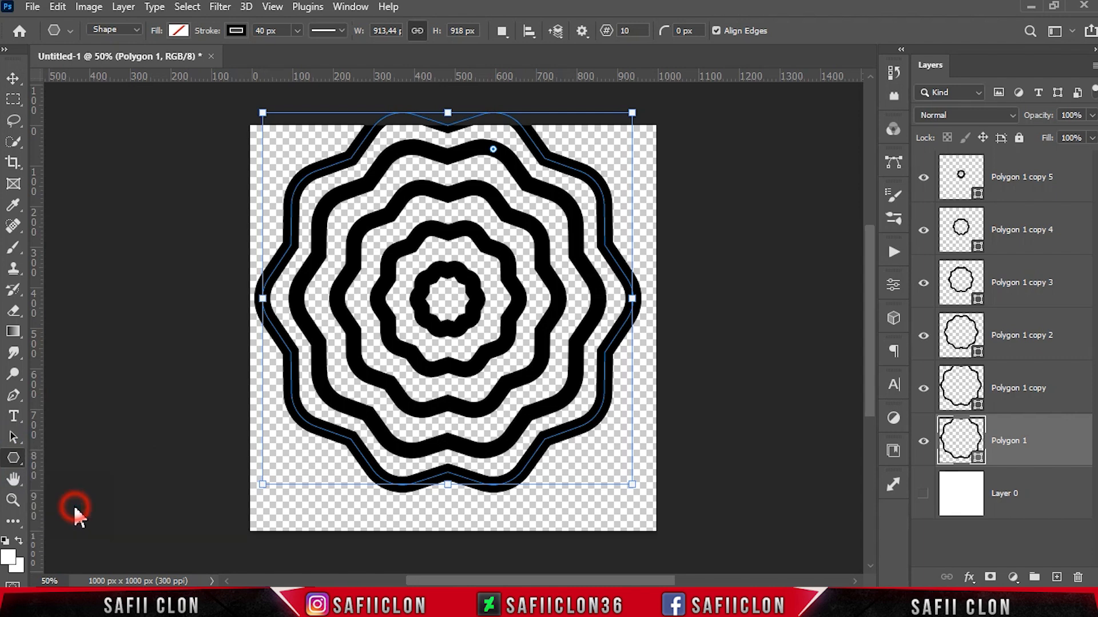
click(180, 29)
click(111, 62)
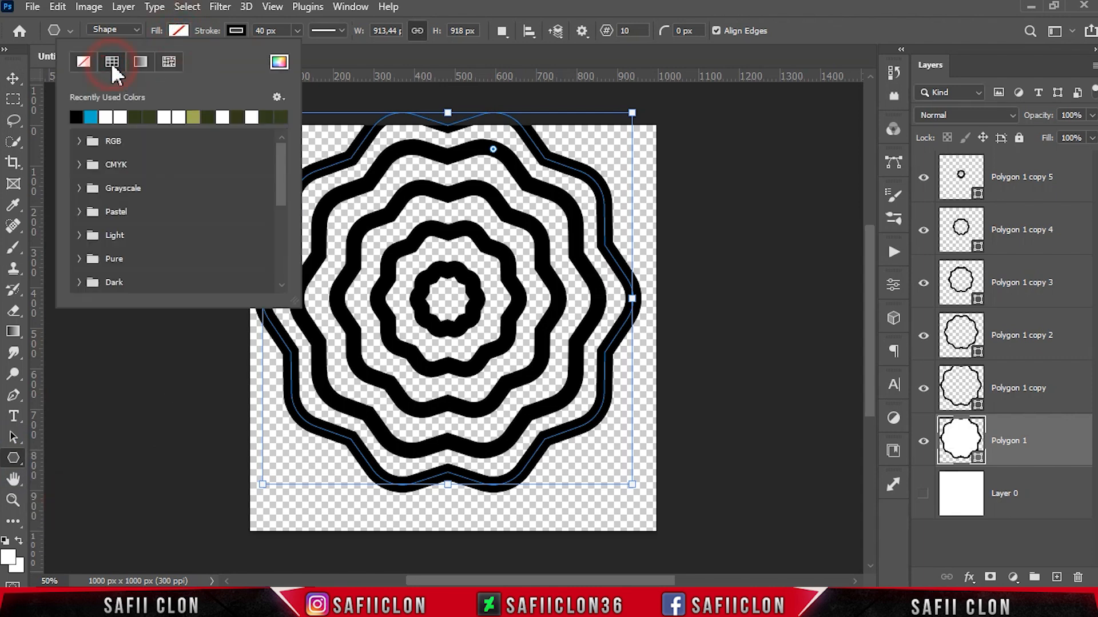
click(278, 62)
drag(766, 201, 635, 60)
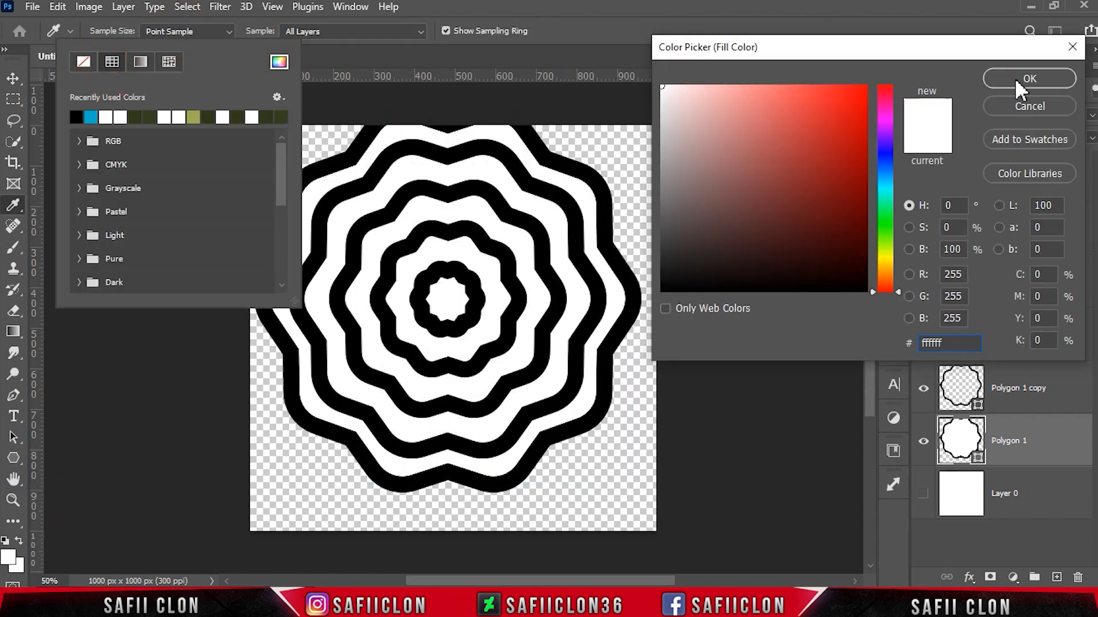
click(1021, 79)
click(191, 40)
Remove the stroke from Polygon 1 and toggle its visibility to check the white backing, leaving it shown
click(235, 30)
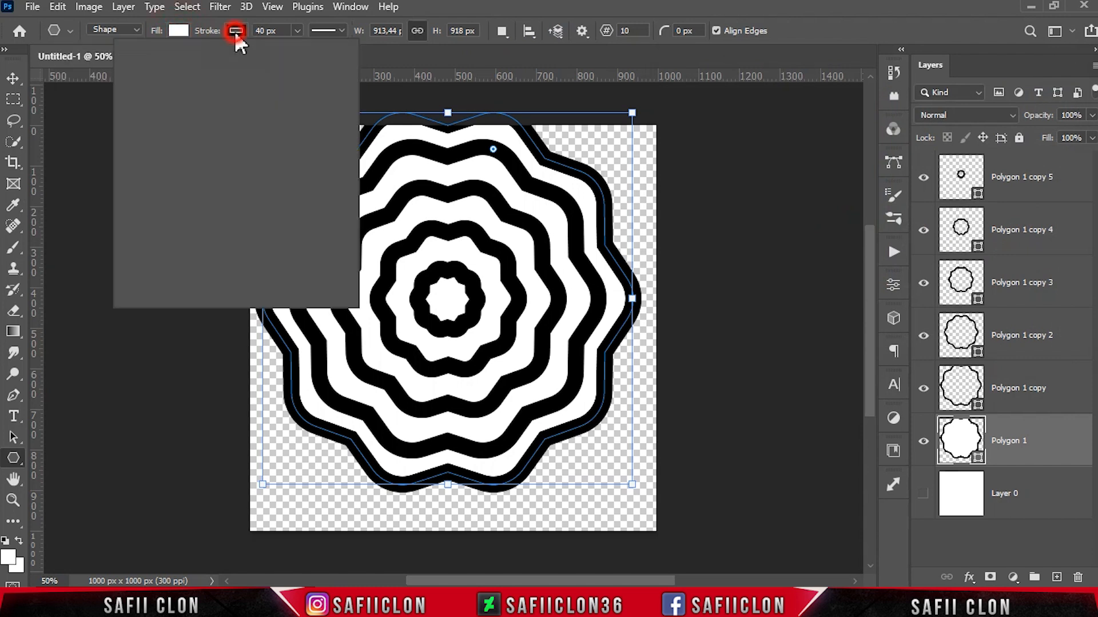
click(141, 62)
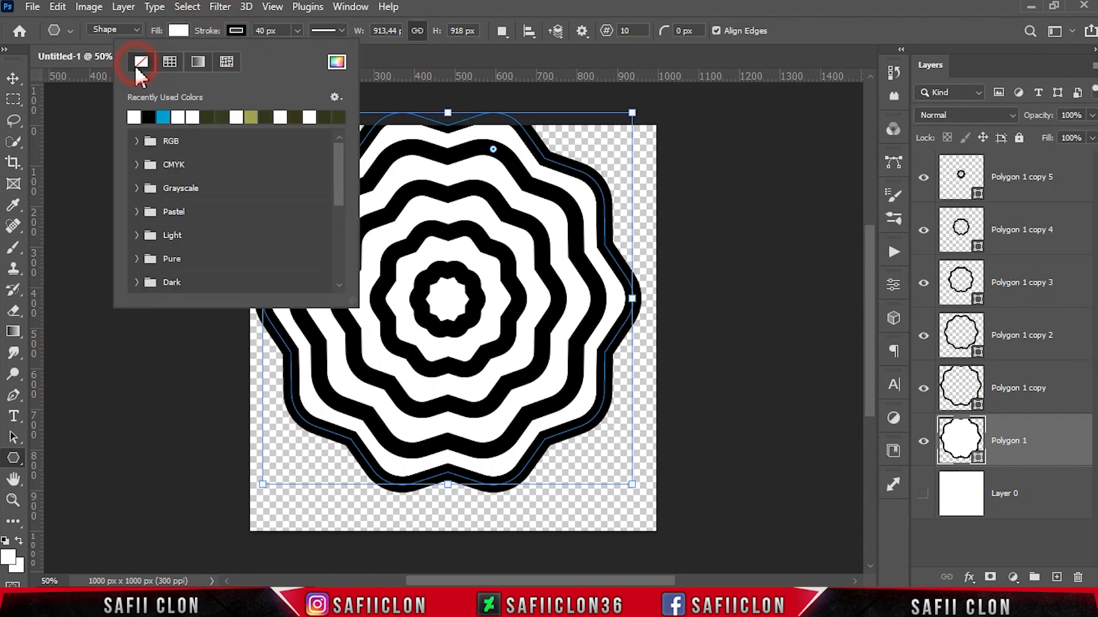
click(240, 27)
click(924, 442)
click(923, 442)
click(924, 442)
click(923, 442)
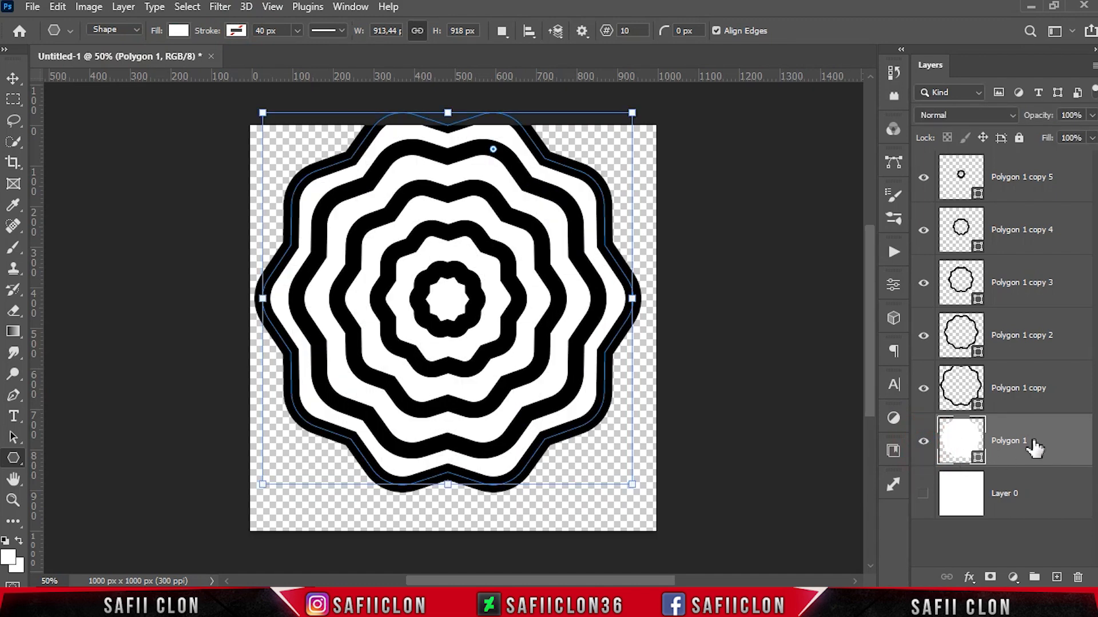
Group Polygon 1 and its five copies into a new group named 1
shift+click(1069, 179)
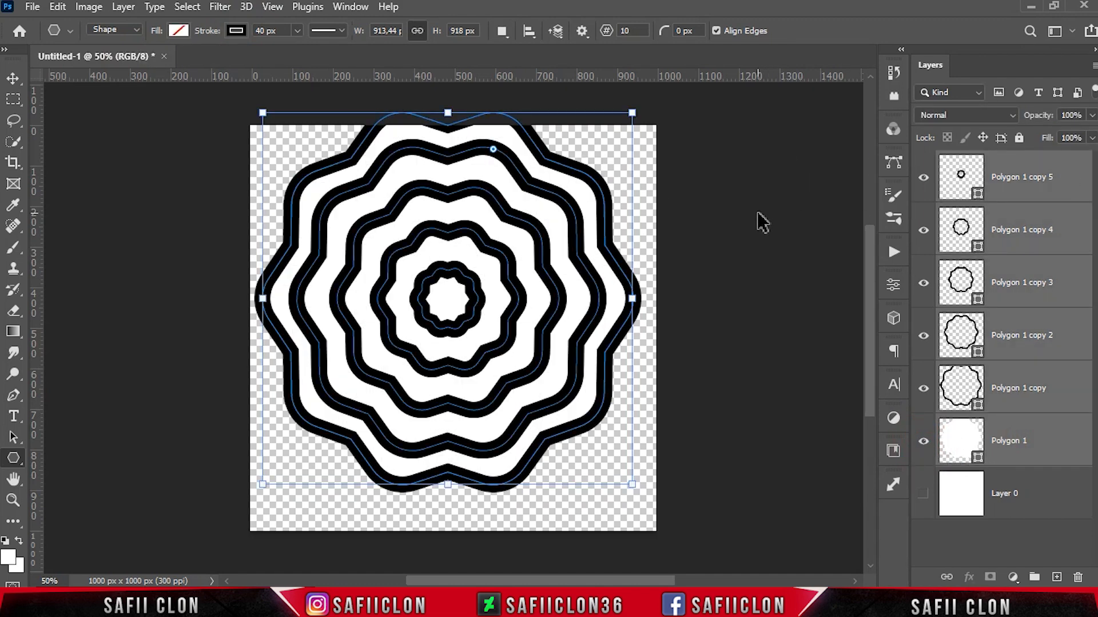
right_click(1027, 178)
click(858, 109)
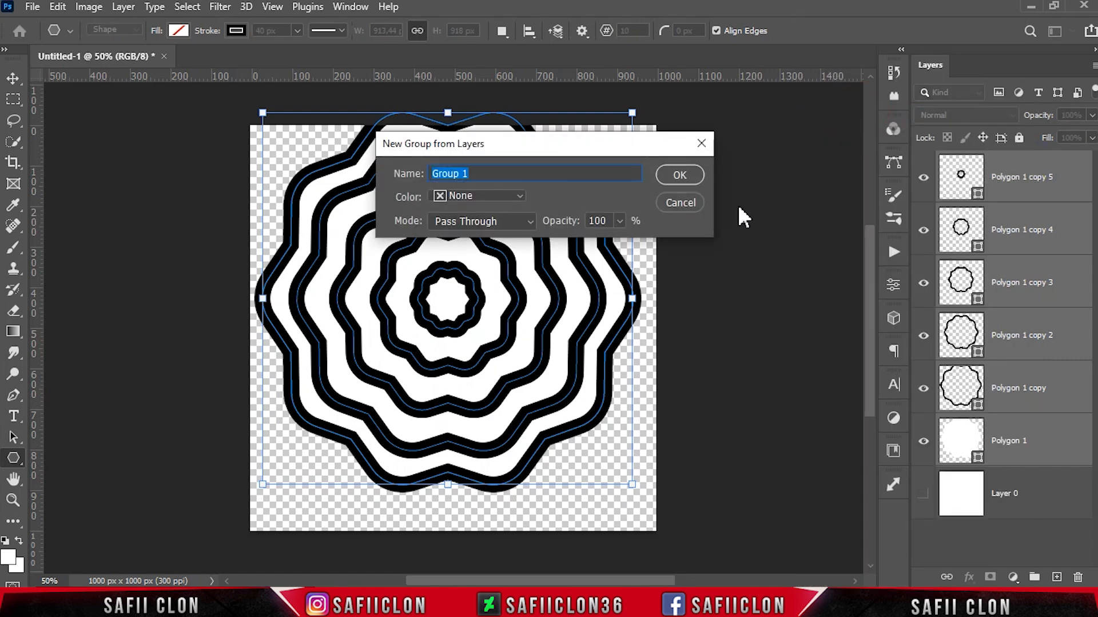
click(680, 175)
Transform group 1 to fill the canvas, scaling it proportionally to about 103.71% and centering it near X 500, Y 499 px
key(ctrl+t)
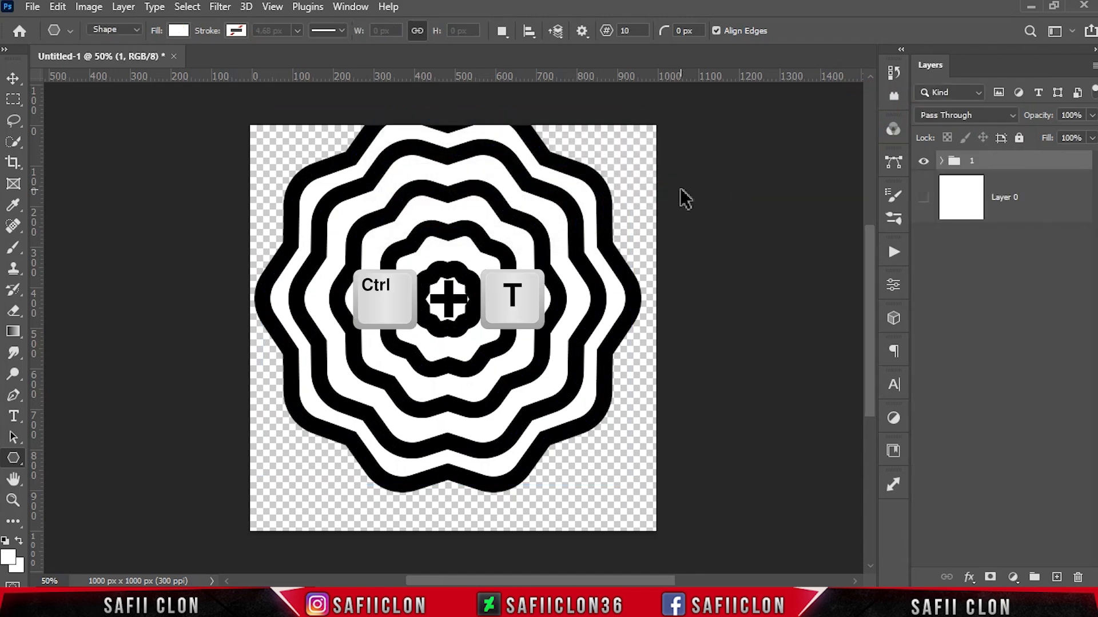
drag(465, 177, 474, 255)
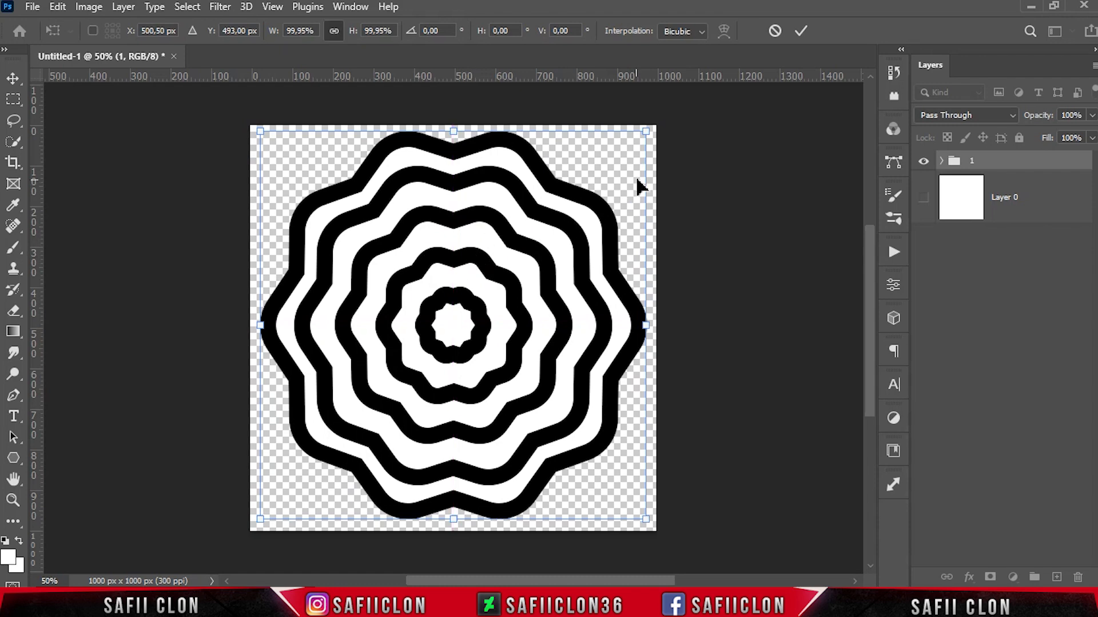
drag(645, 131, 657, 117)
mouse_move(541, 229)
mouse_down()
mouse_move(543, 240)
mouse_move(539, 219)
mouse_up()
drag(652, 527, 657, 532)
key(Down)
key(Down)
drag(655, 123, 653, 125)
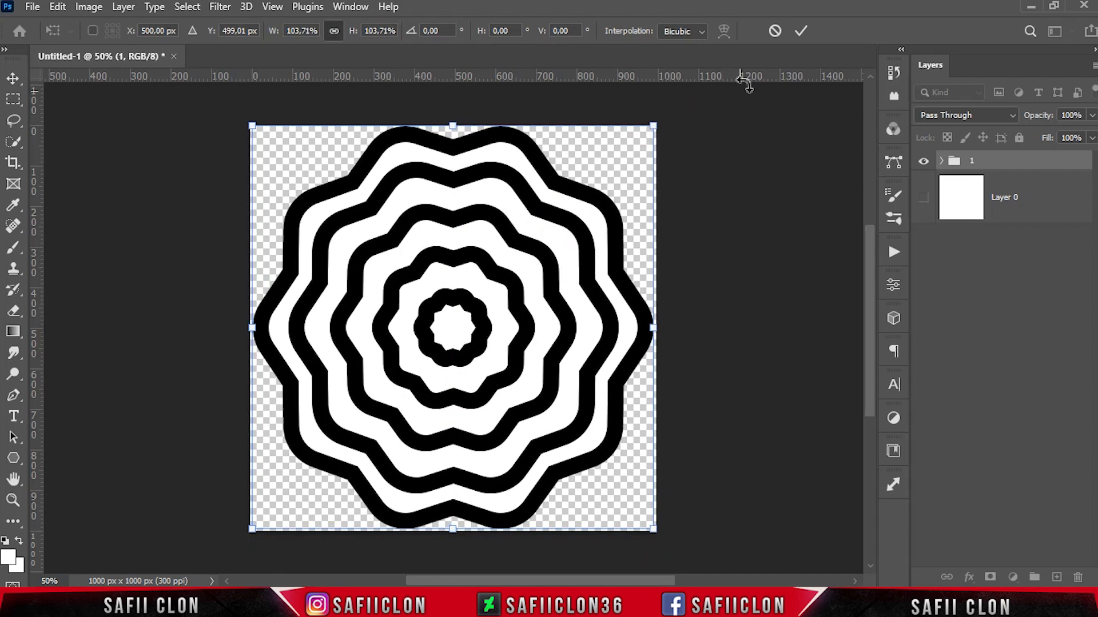
click(800, 30)
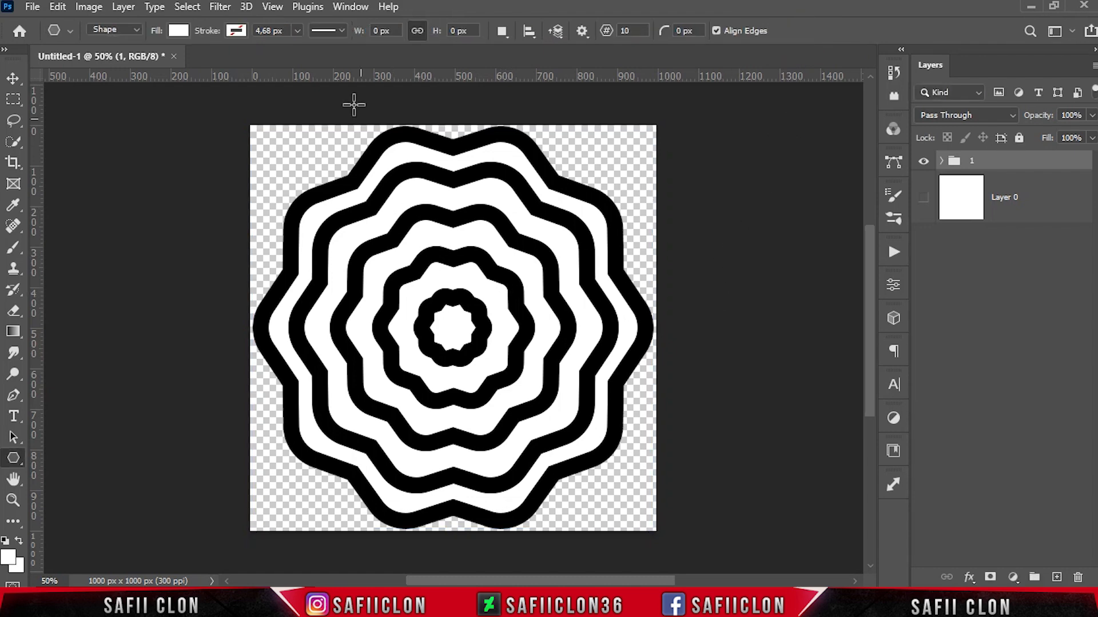
Create a guide layout with 4 columns and 5 rows, plus a horizontal guide through the canvas center
click(273, 7)
click(345, 509)
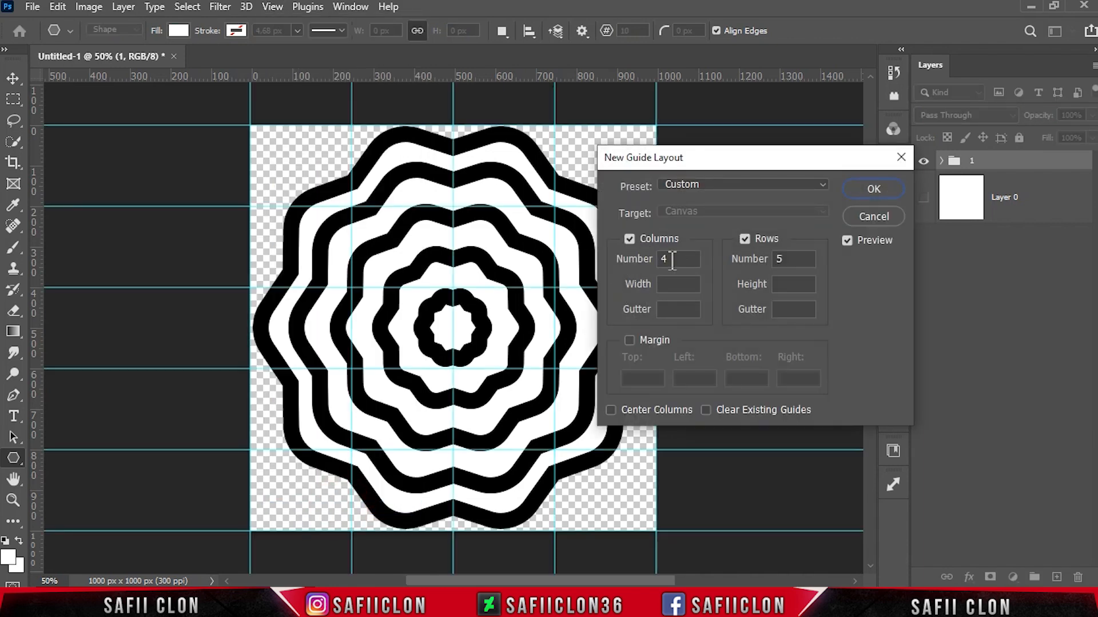
double_click(683, 259)
text(3)
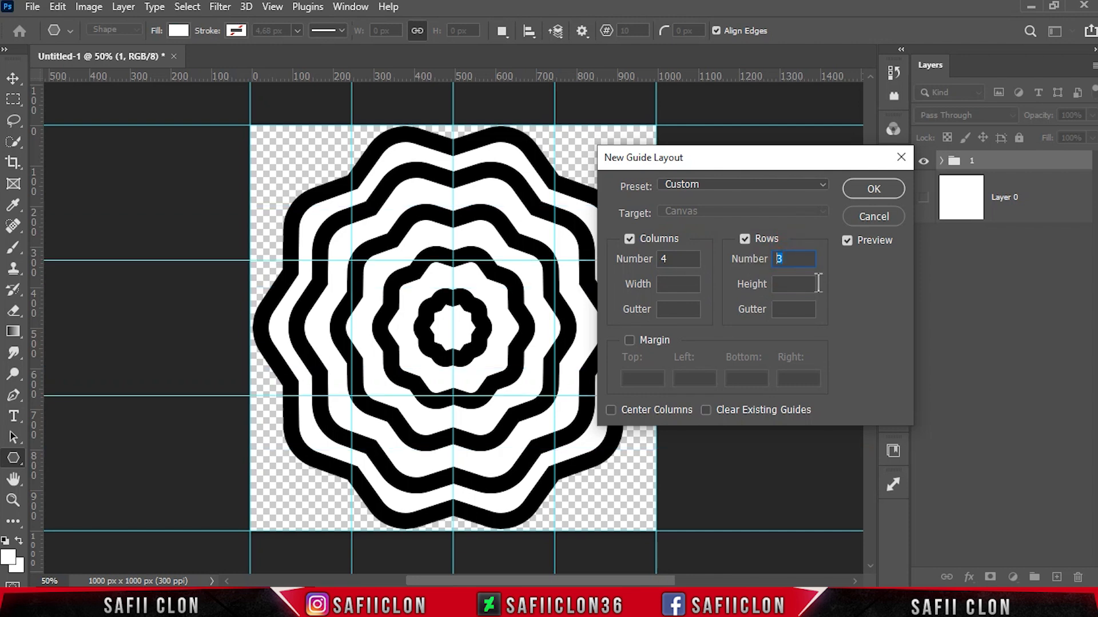
text(5)
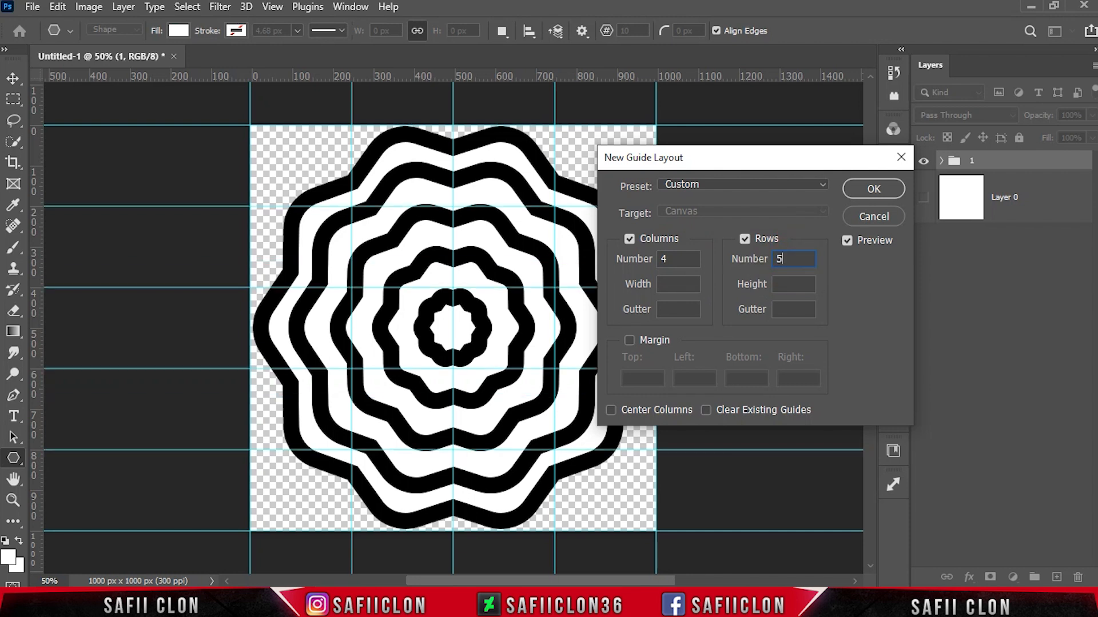
click(869, 189)
drag(467, 76, 477, 327)
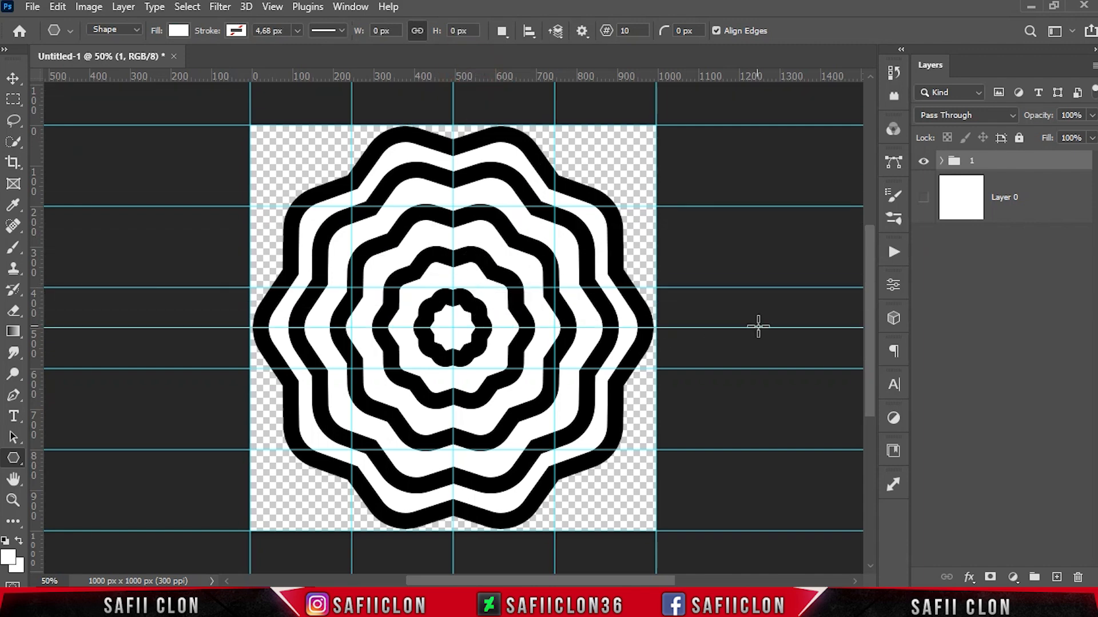
Duplicate group 1 with the default copy name and merge the duplicate into a single layer
right_click(1010, 167)
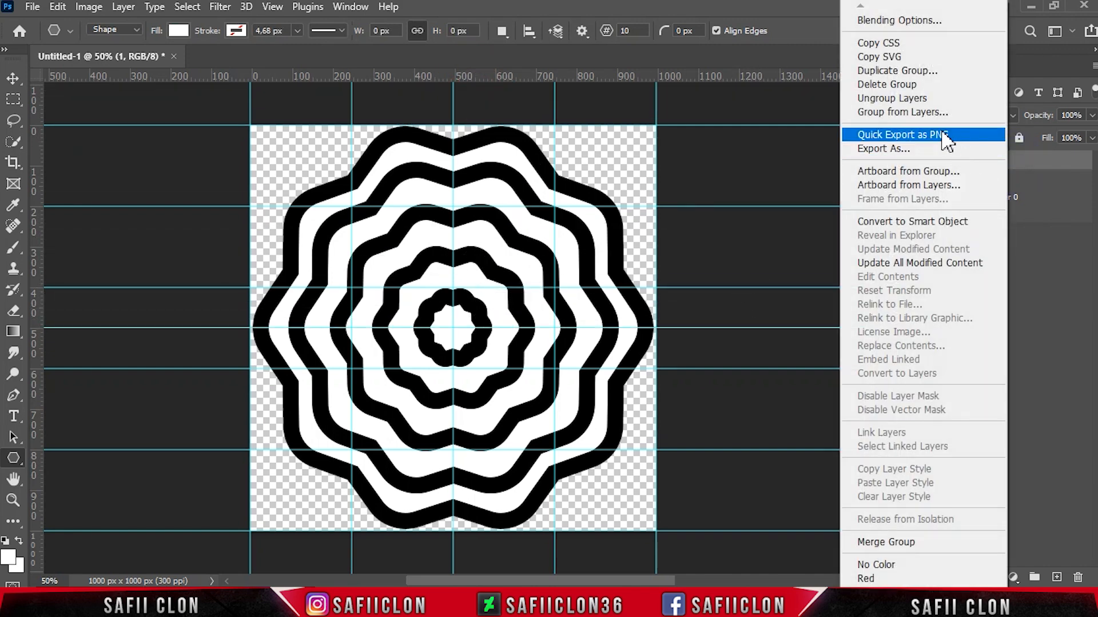
click(913, 71)
click(703, 152)
right_click(1006, 169)
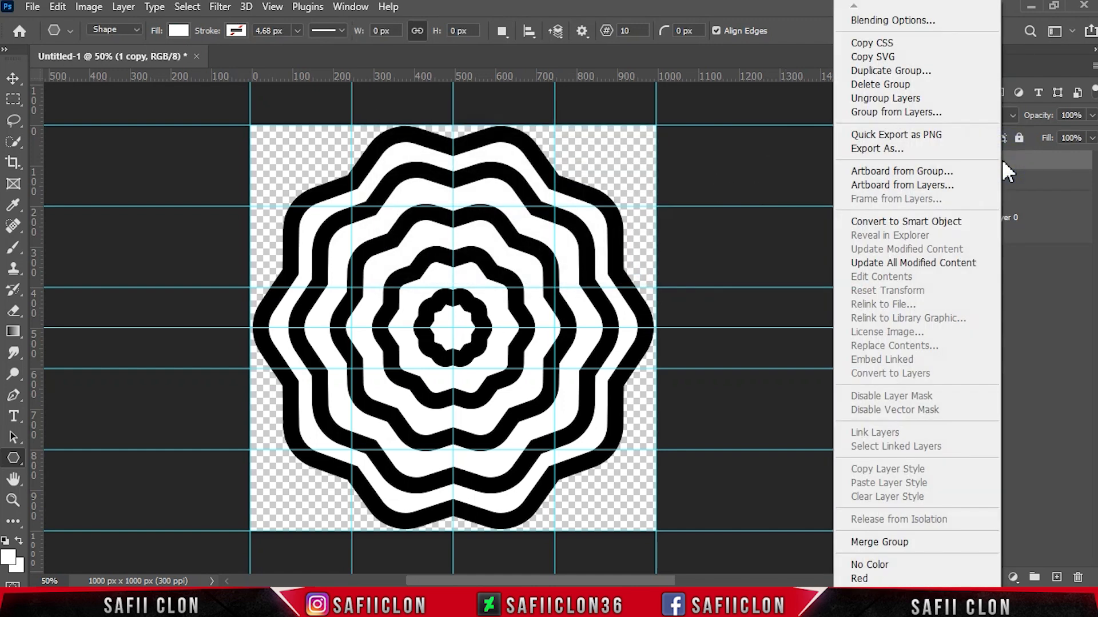
click(909, 542)
Rename the original group 1 to BACKUP and hide it
double_click(973, 214)
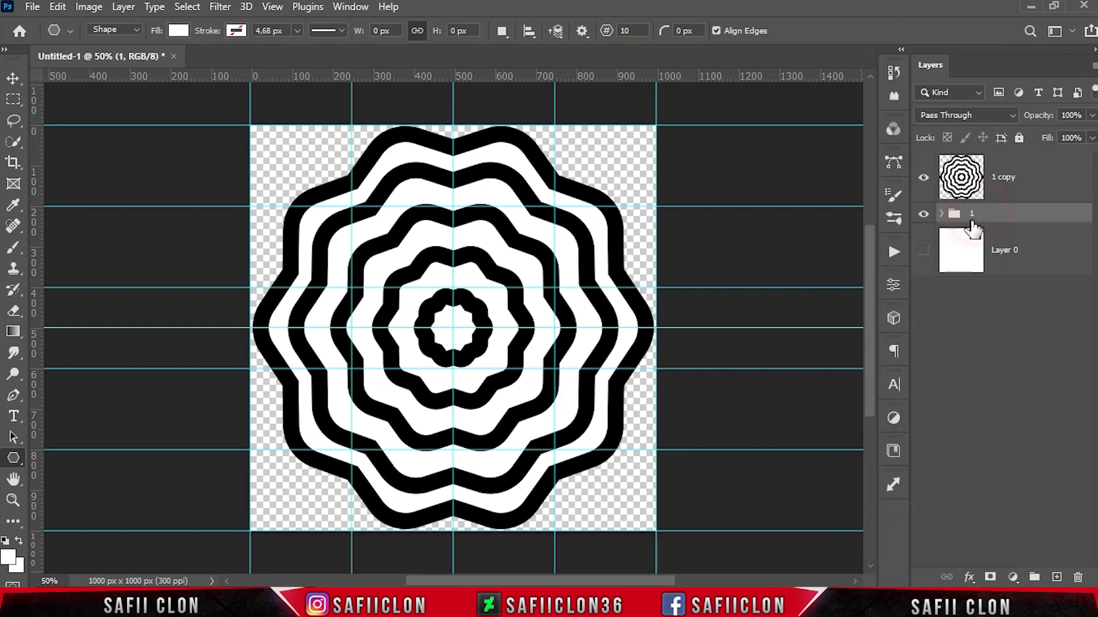
text(BACKUP)
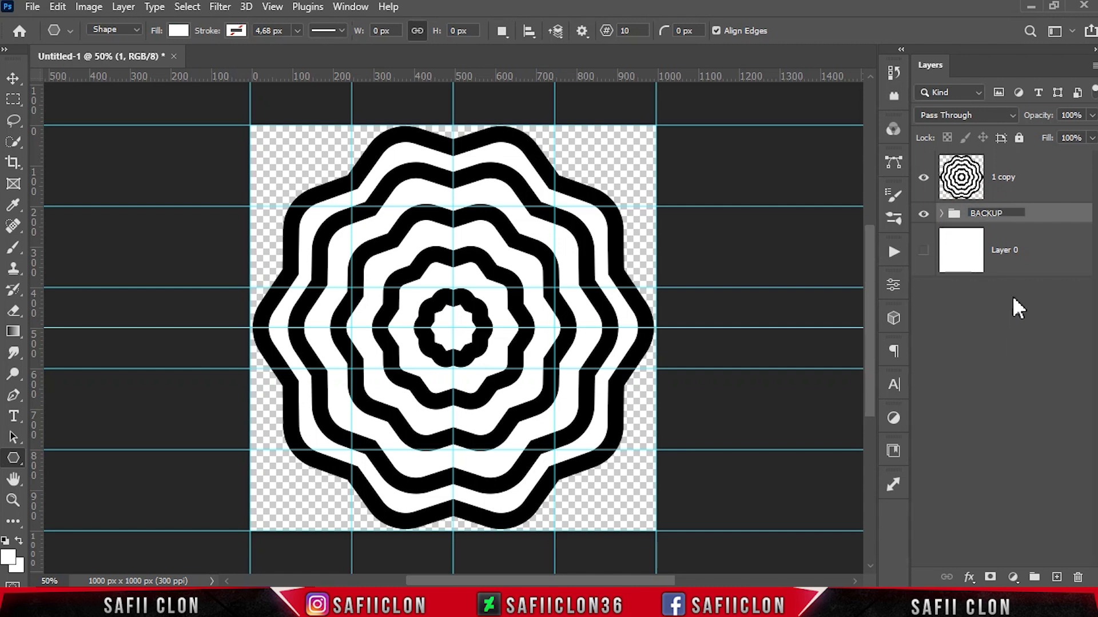
click(1036, 214)
click(924, 213)
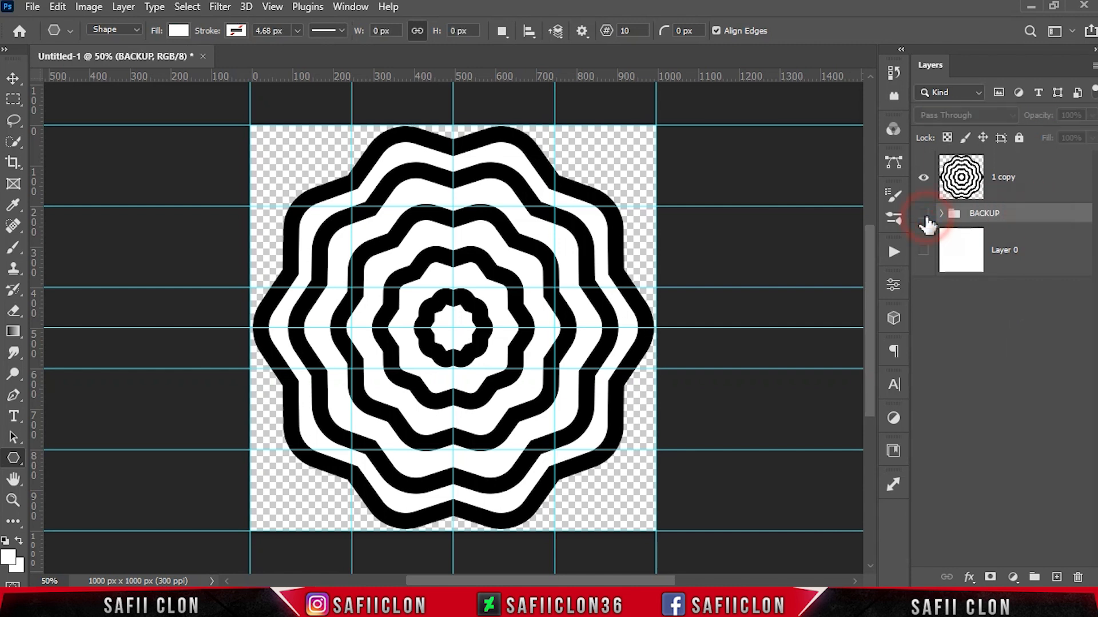
Scale the 1 copy layer proportionally to 50% about its center
click(1040, 179)
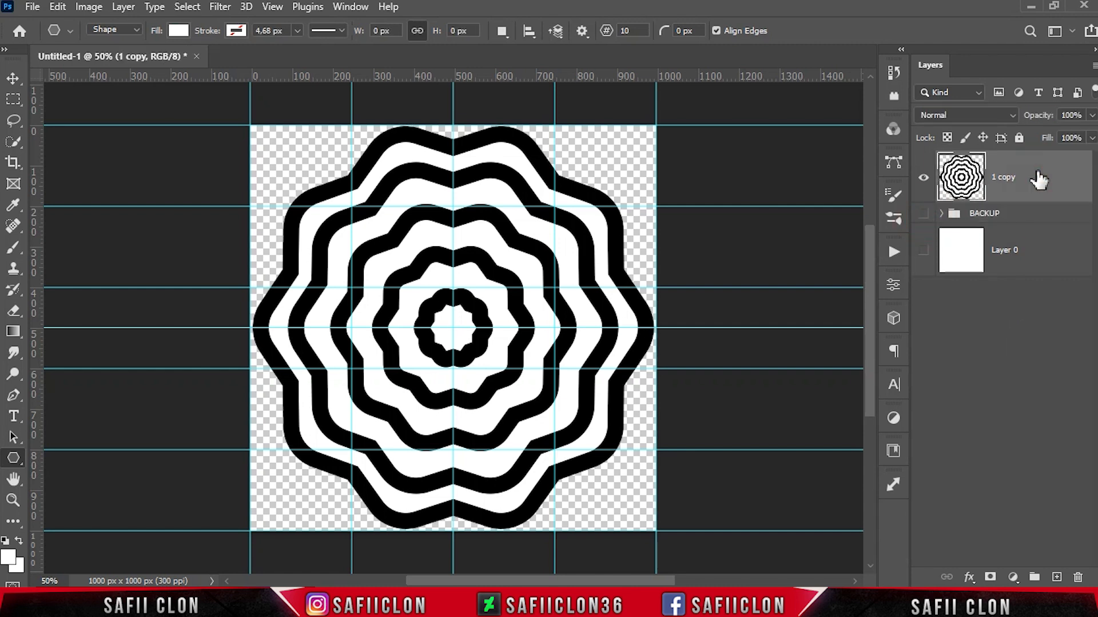
key(ctrl+t)
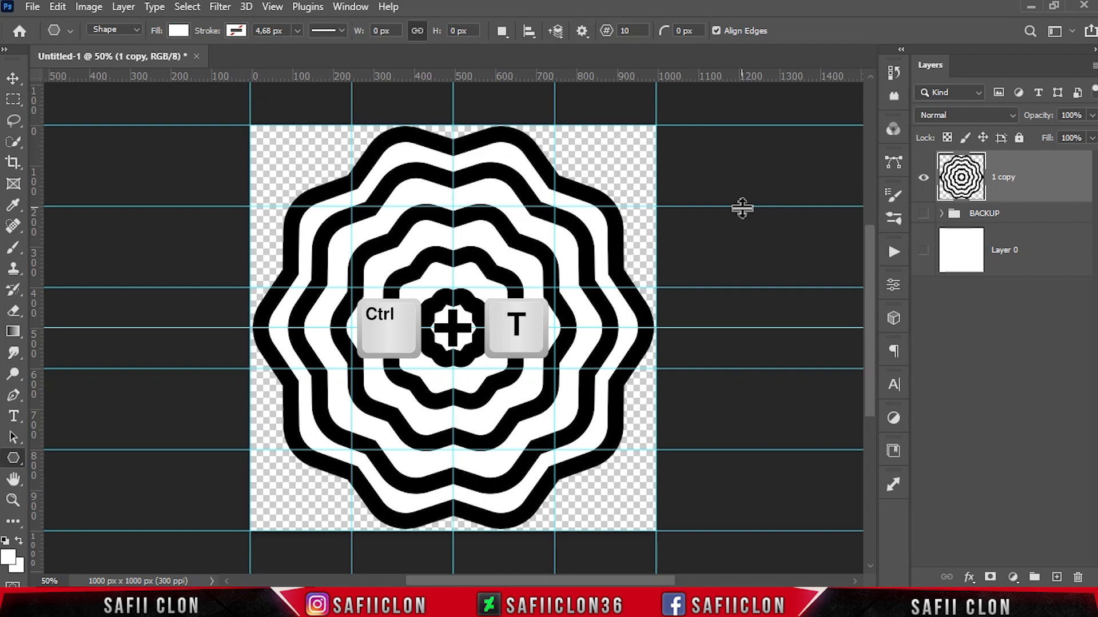
click(309, 30)
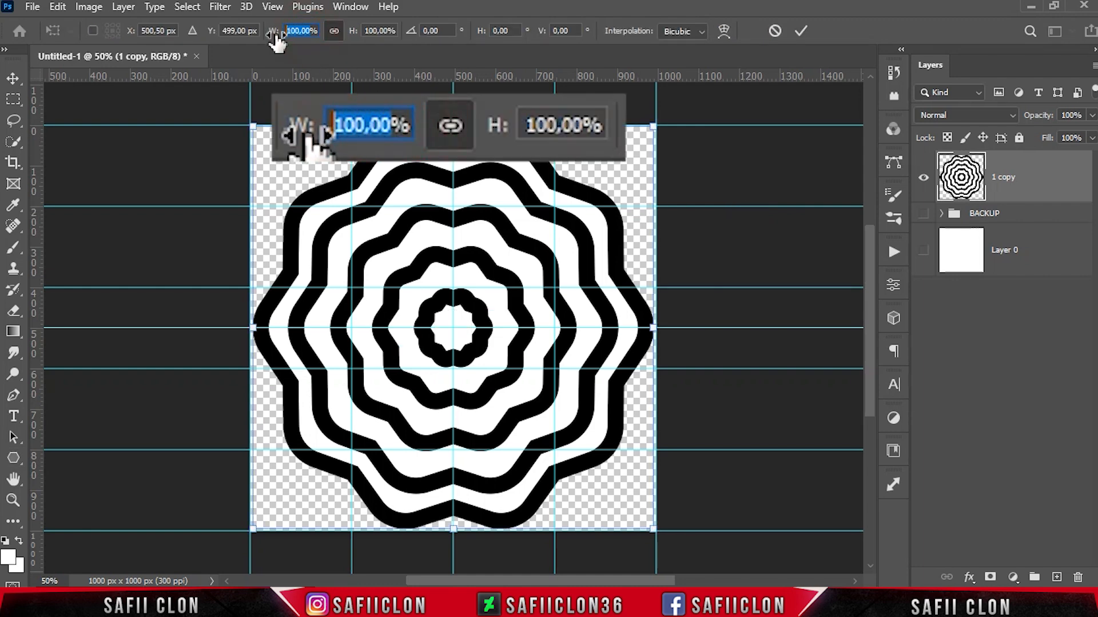
text(50)
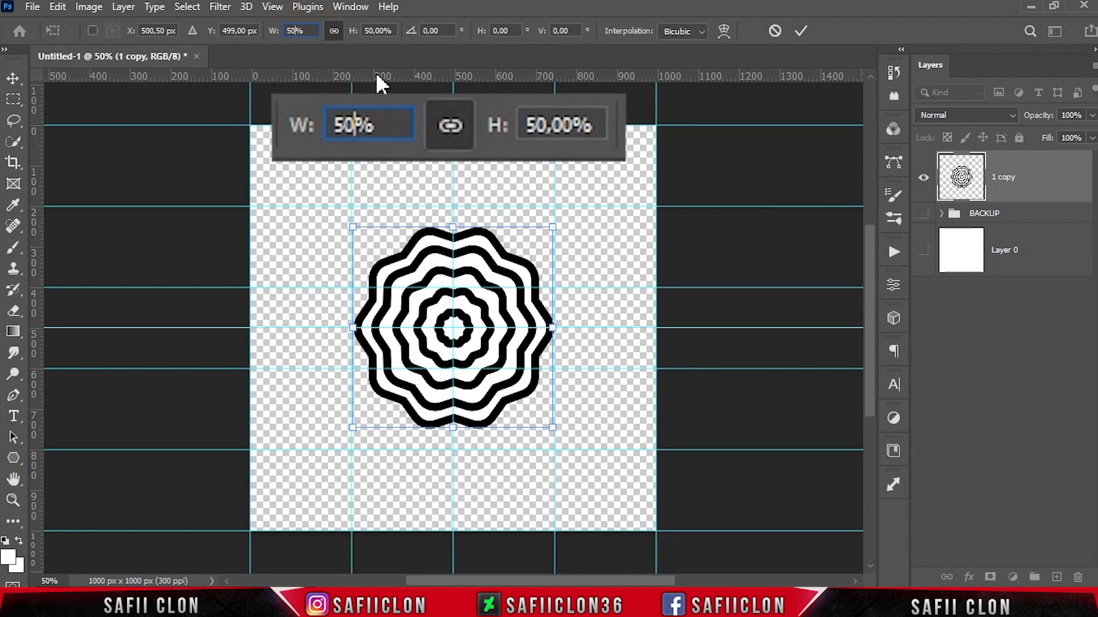
click(800, 31)
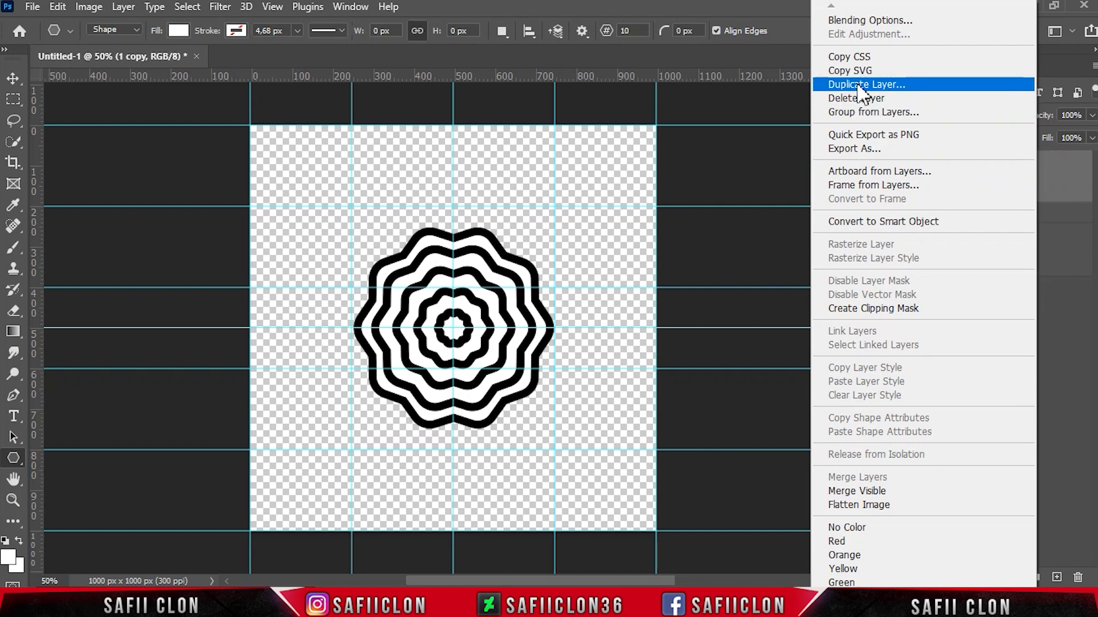
Duplicate the scaled 1 copy layer twice, keeping the default names
click(840, 84)
click(686, 152)
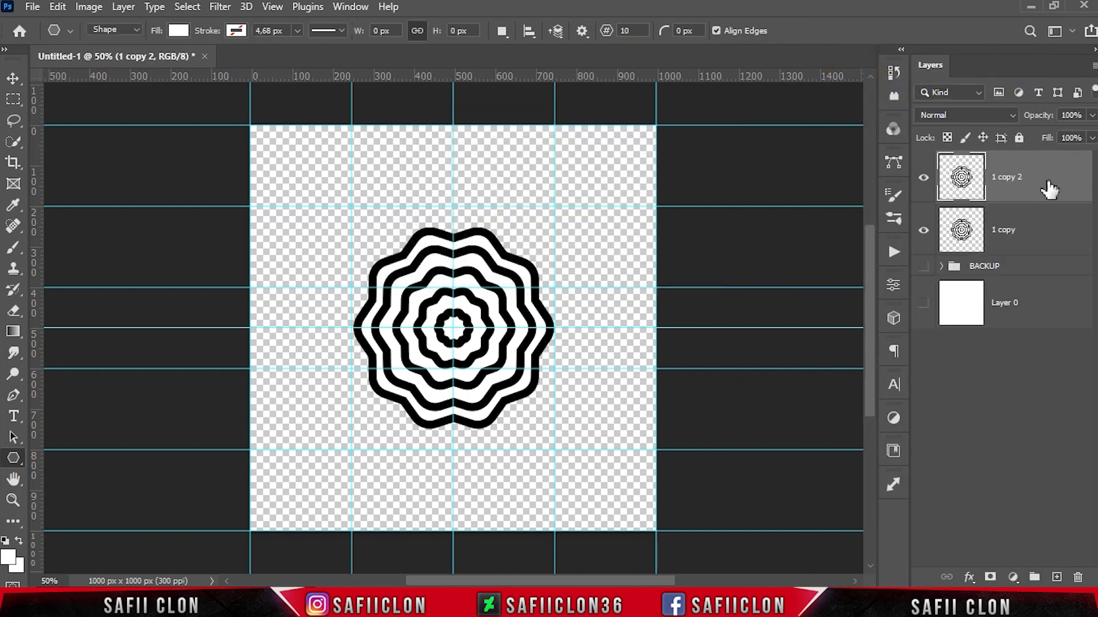
right_click(1031, 182)
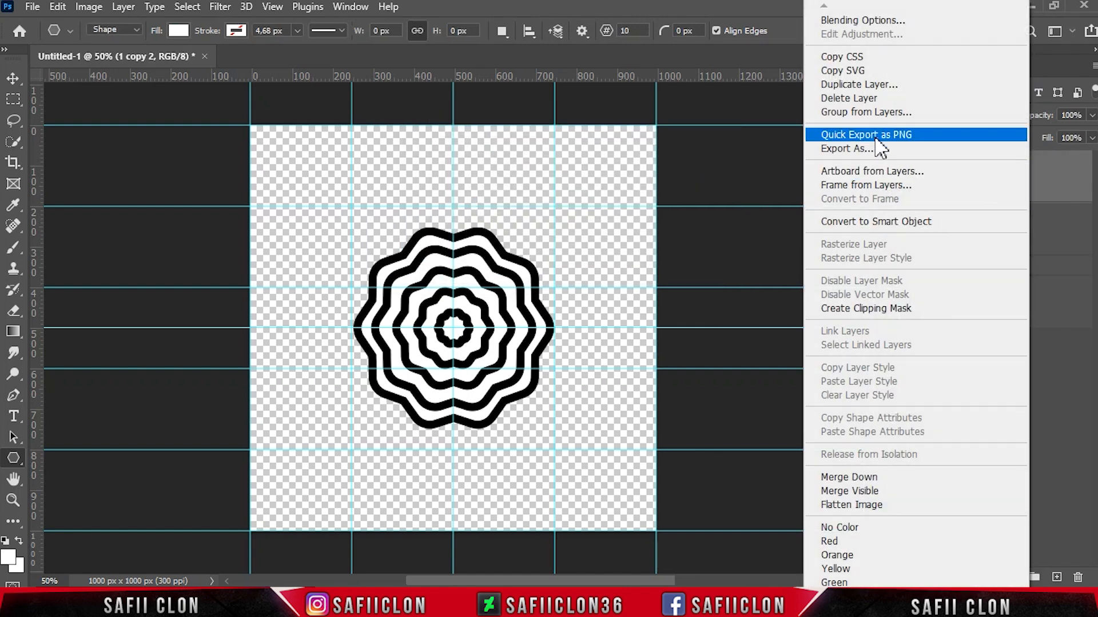
click(835, 79)
click(681, 156)
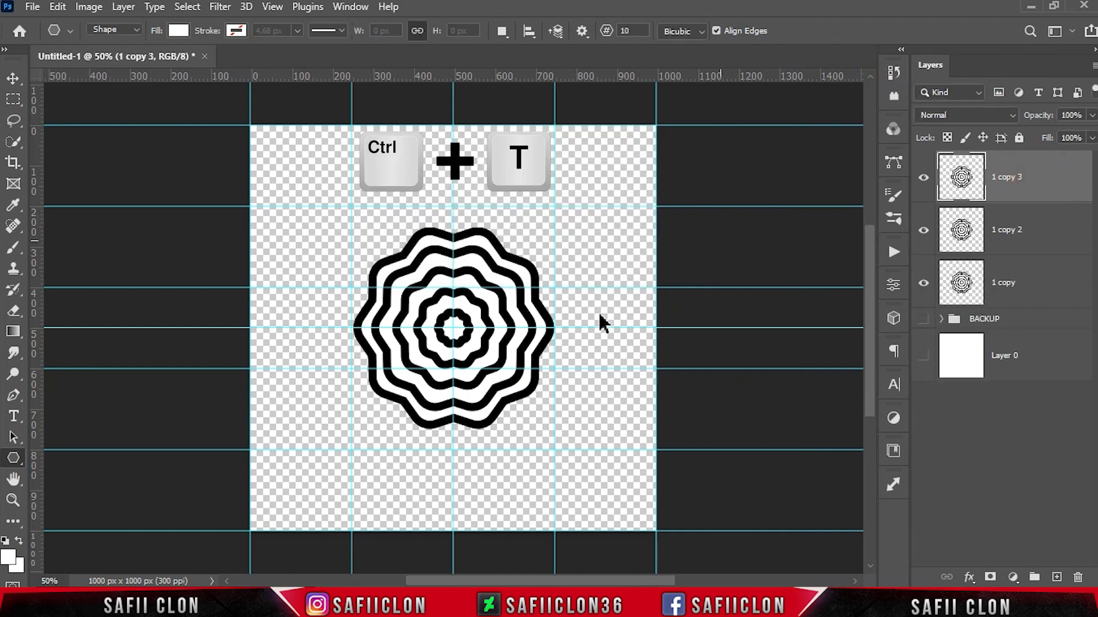
Move the 1 copy 3 layer down and left, centering it on the first column guide at X 249.50, Y 648.50 px
key(ctrl+t)
drag(479, 297, 395, 354)
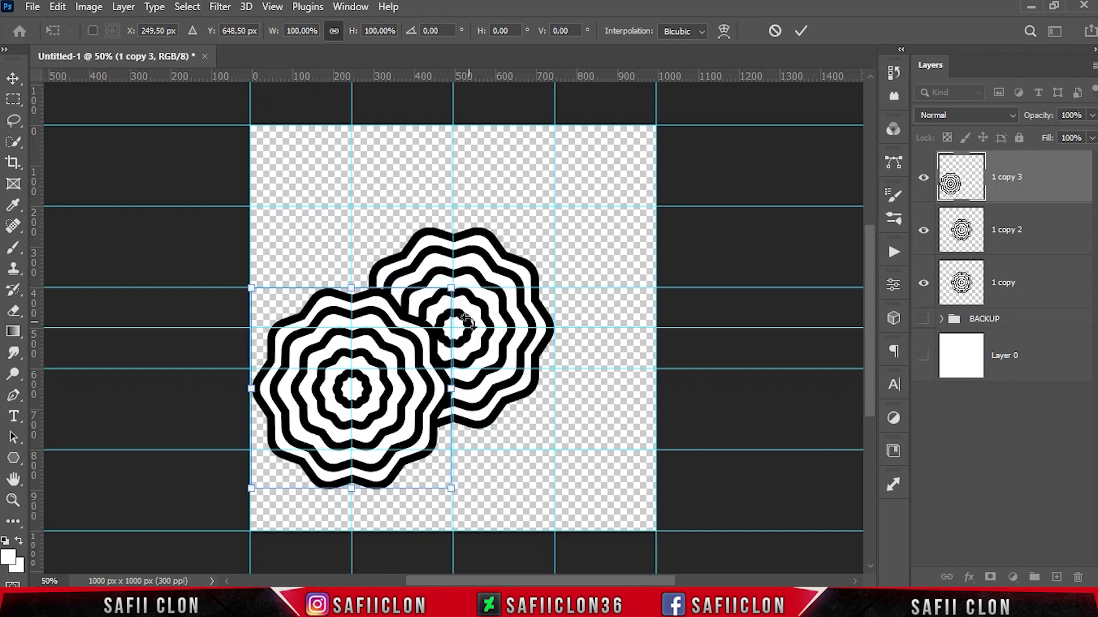
click(800, 31)
key(u)
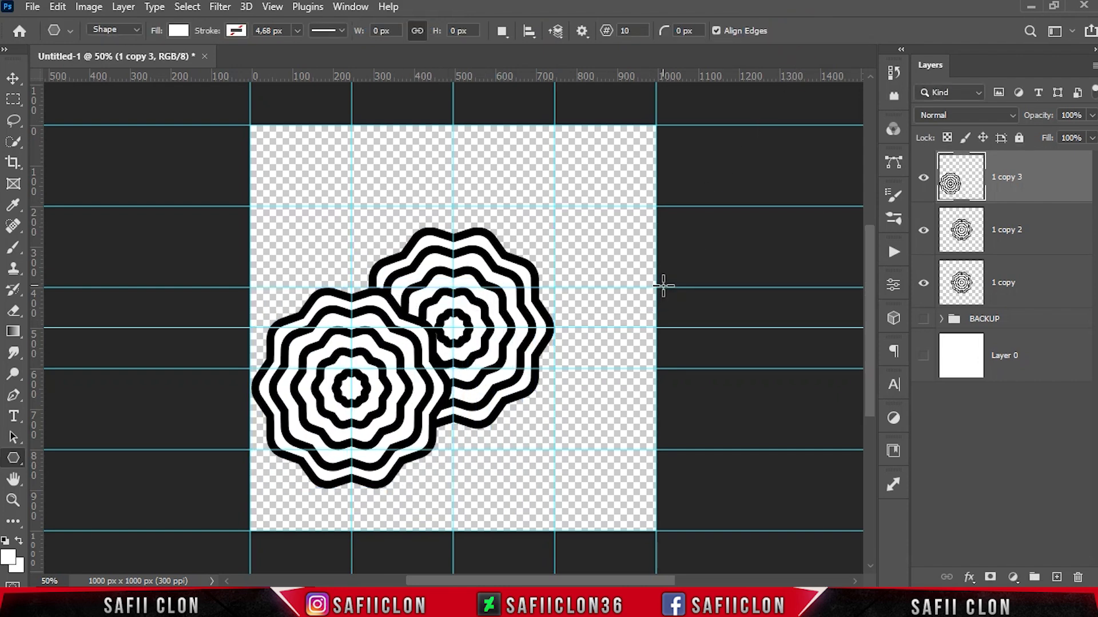
Move the 1 copy 2 layer down and right, centering it on the third column guide at X 748.50, Y 648.50 px
click(1041, 229)
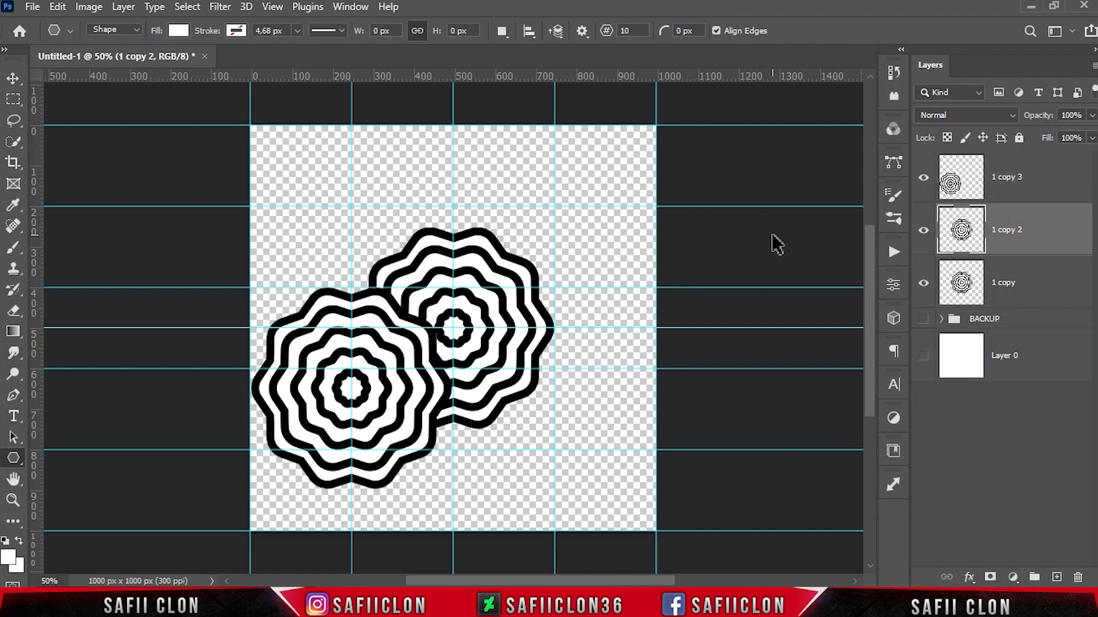
key(ctrl+t)
drag(474, 249, 592, 327)
key(Right)
key(Left)
key(Left)
click(800, 32)
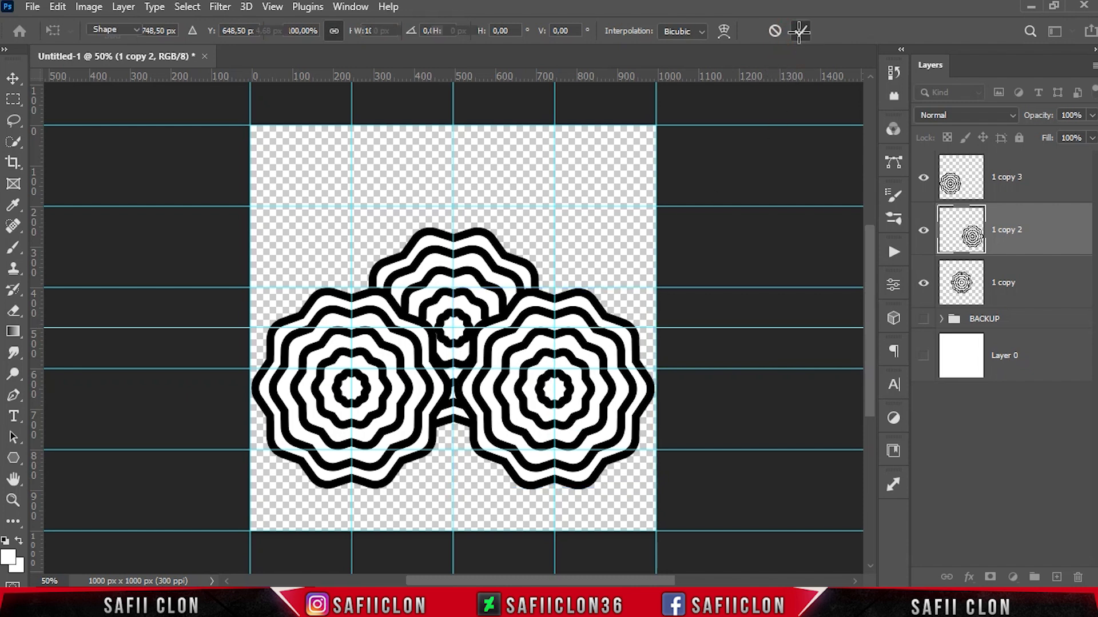
key(u)
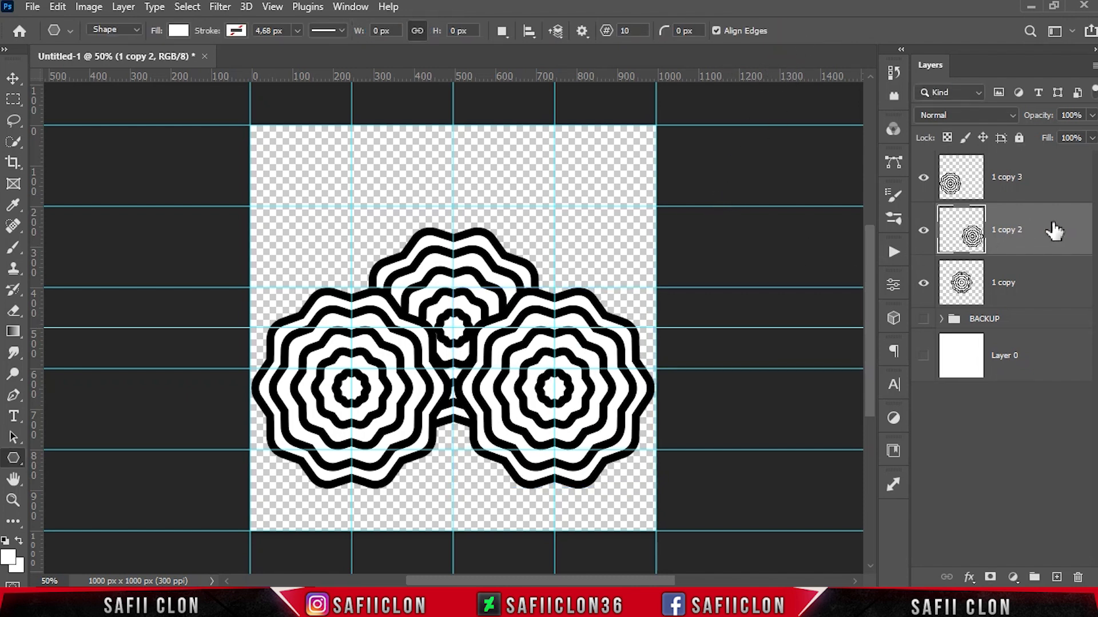
Duplicate the 1 copy 2 and 1 copy 3 layers together within the same document
shift+click(1038, 183)
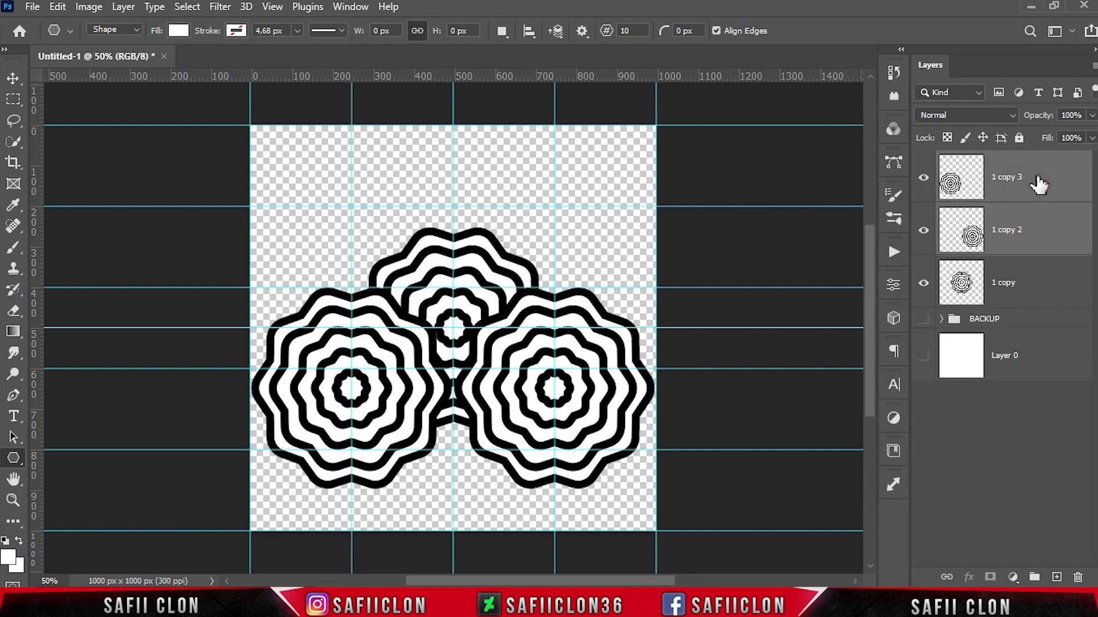
right_click(1038, 182)
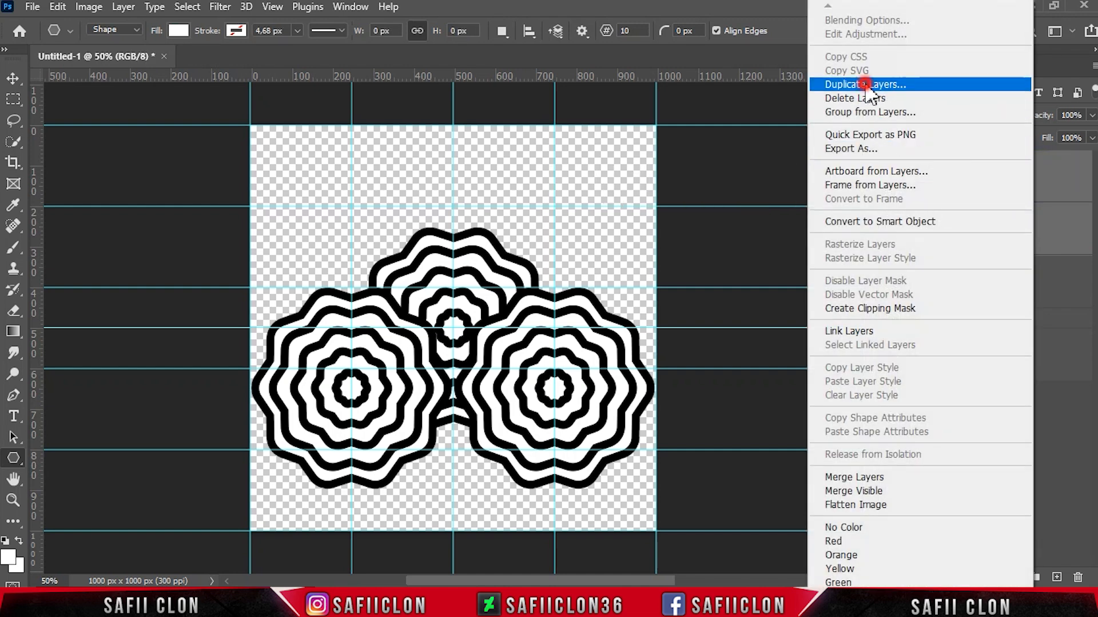
click(883, 76)
click(685, 152)
Move the duplicated pair straight up to X 499, Y 448.50 px and place both layers beneath 1 copy in the stack
key(ctrl+t)
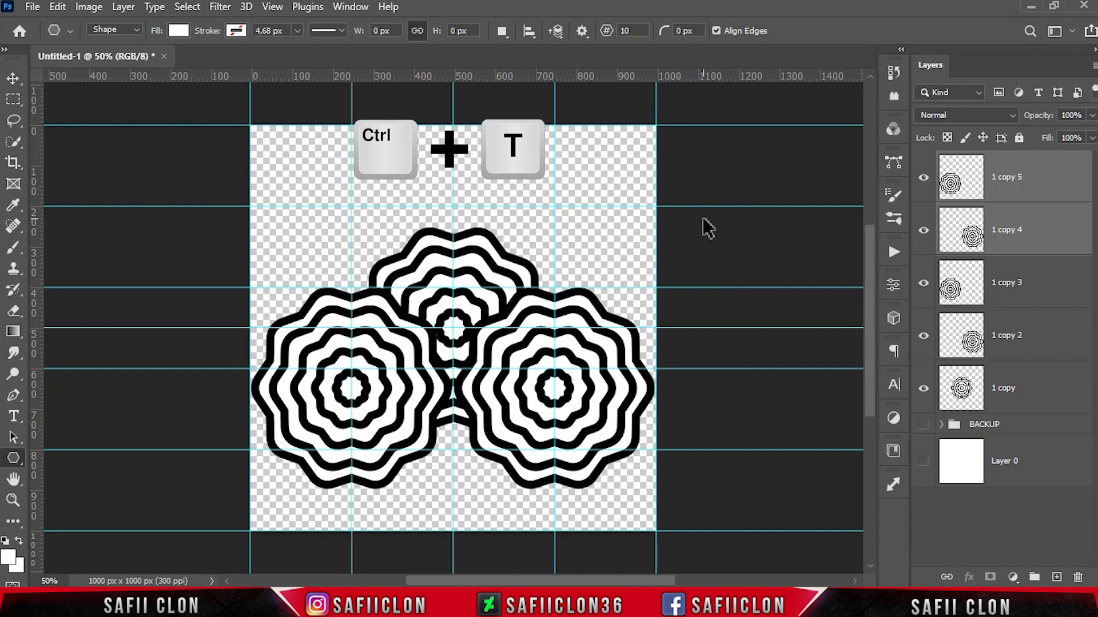
drag(526, 327, 521, 239)
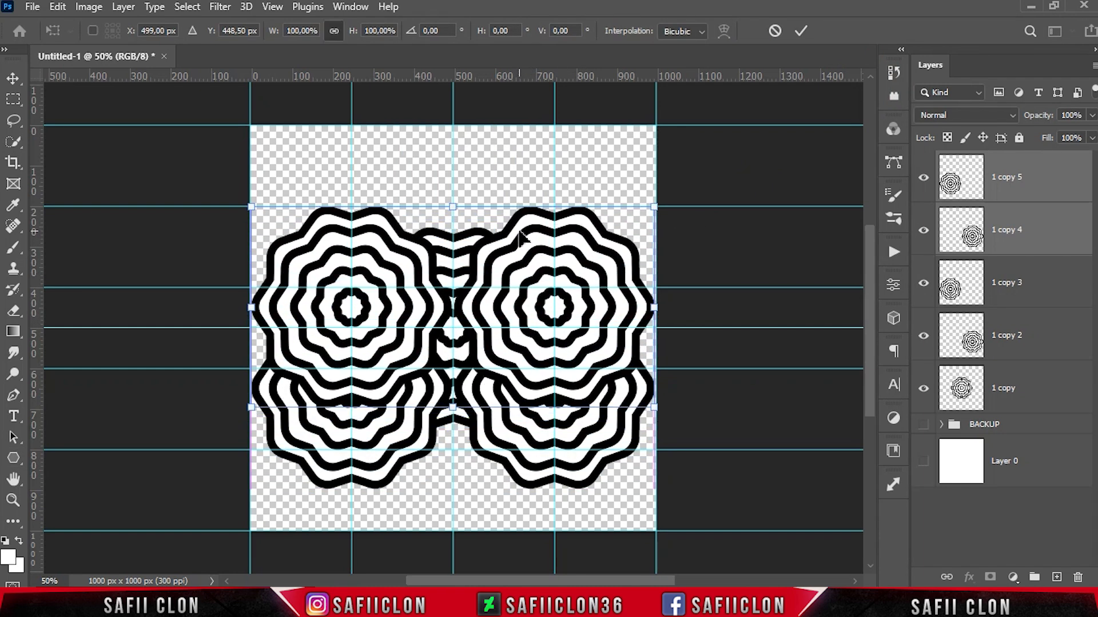
click(800, 29)
key(u)
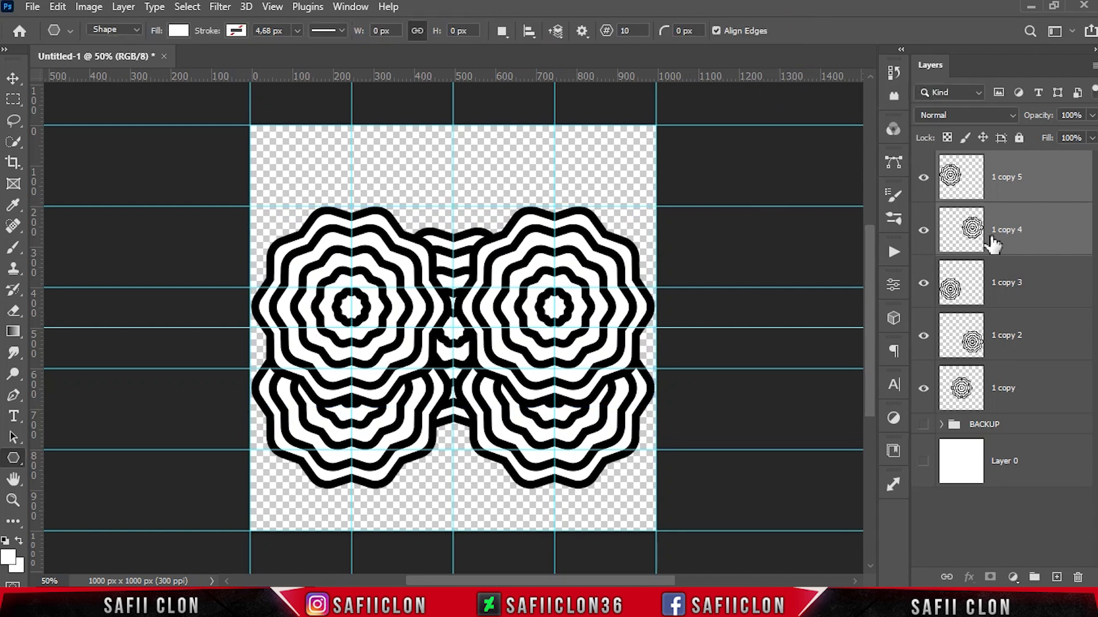
drag(1026, 229, 1036, 410)
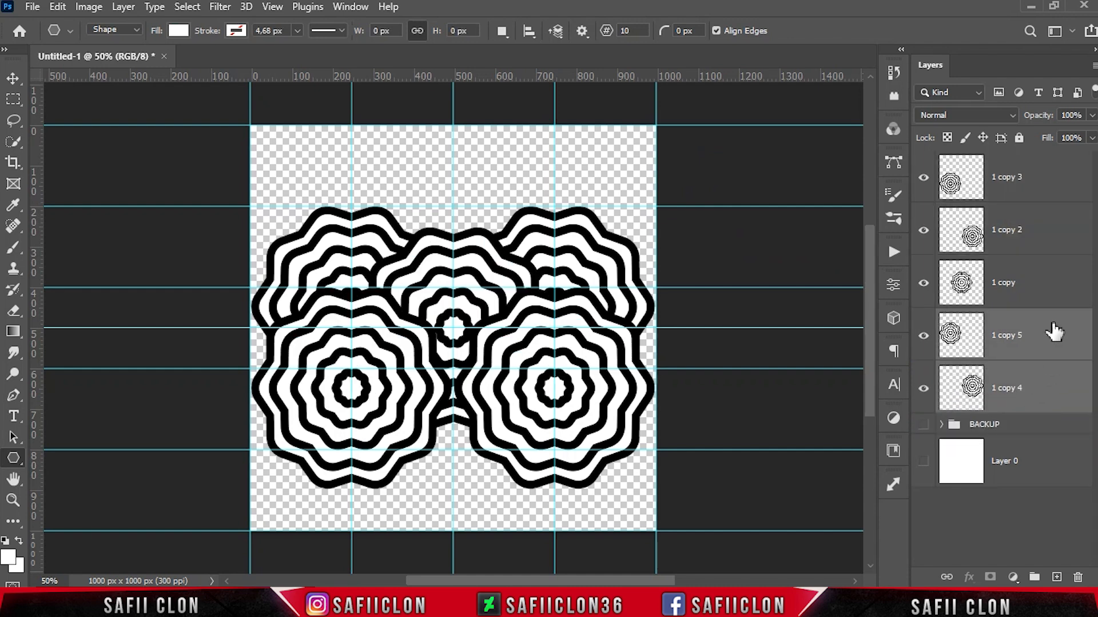
Duplicate the 1 copy, 1 copy 5 and 1 copy 4 layers and place the three duplicates above all other layers
click(1053, 391)
shift+click(1036, 281)
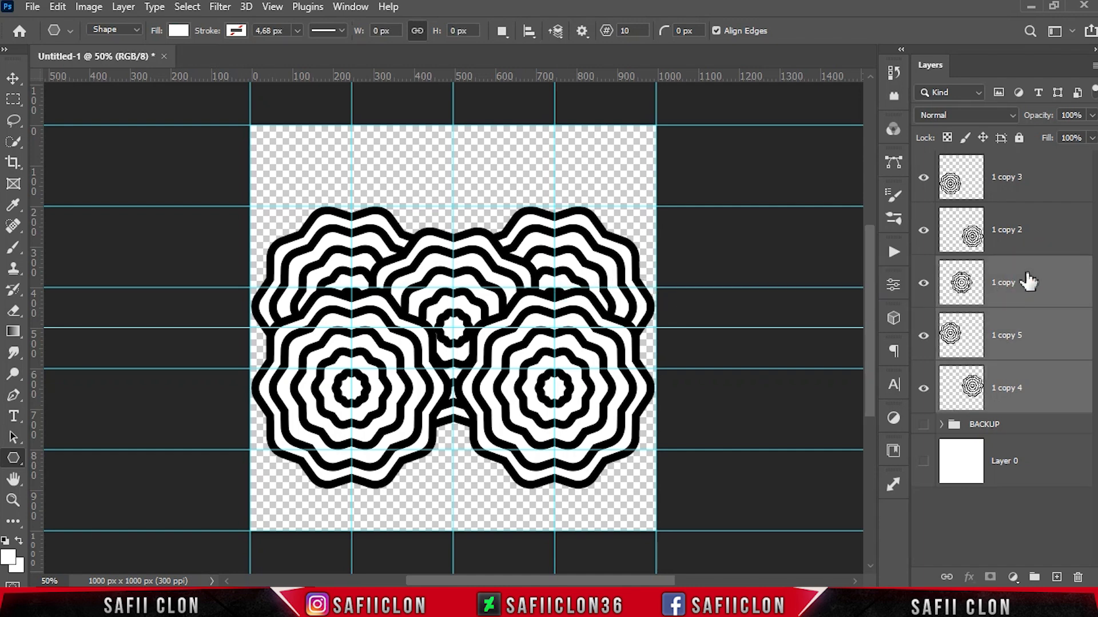
right_click(1027, 280)
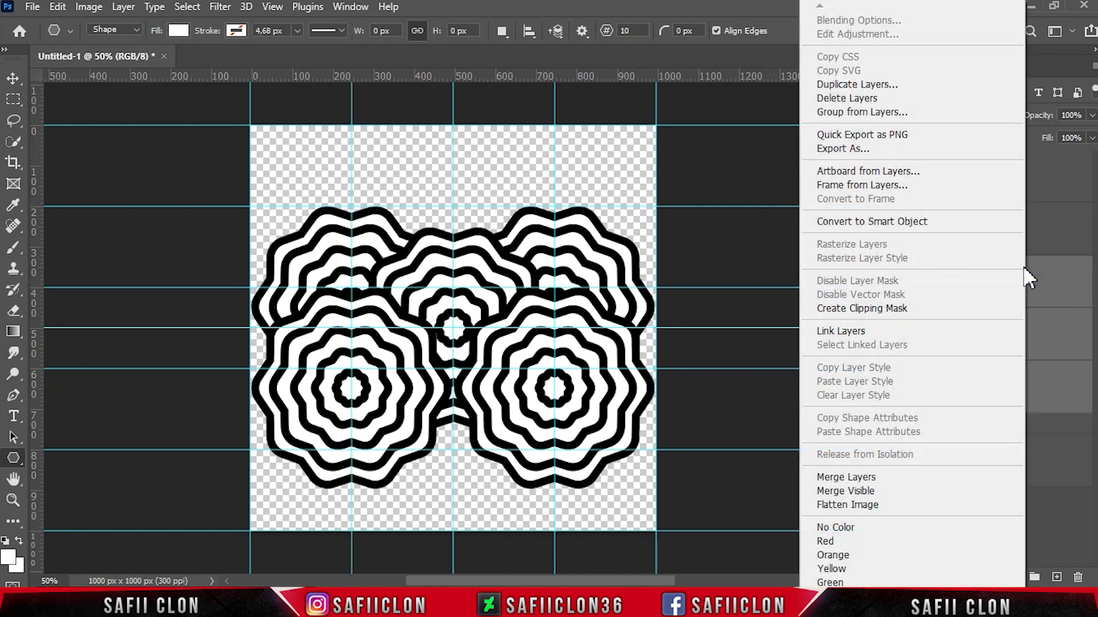
click(836, 84)
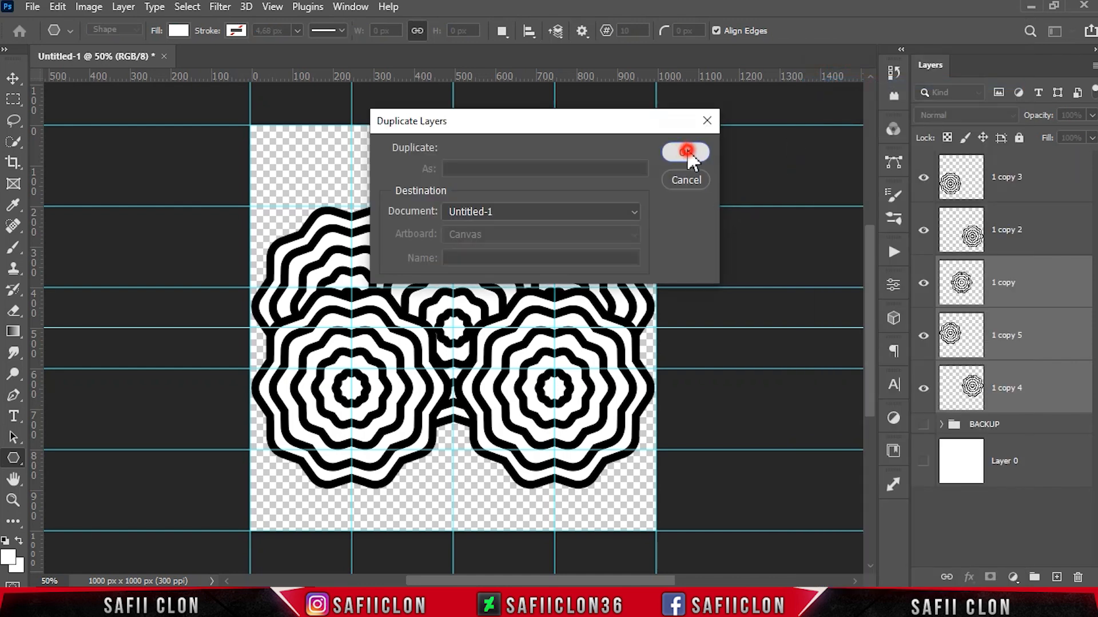
click(686, 151)
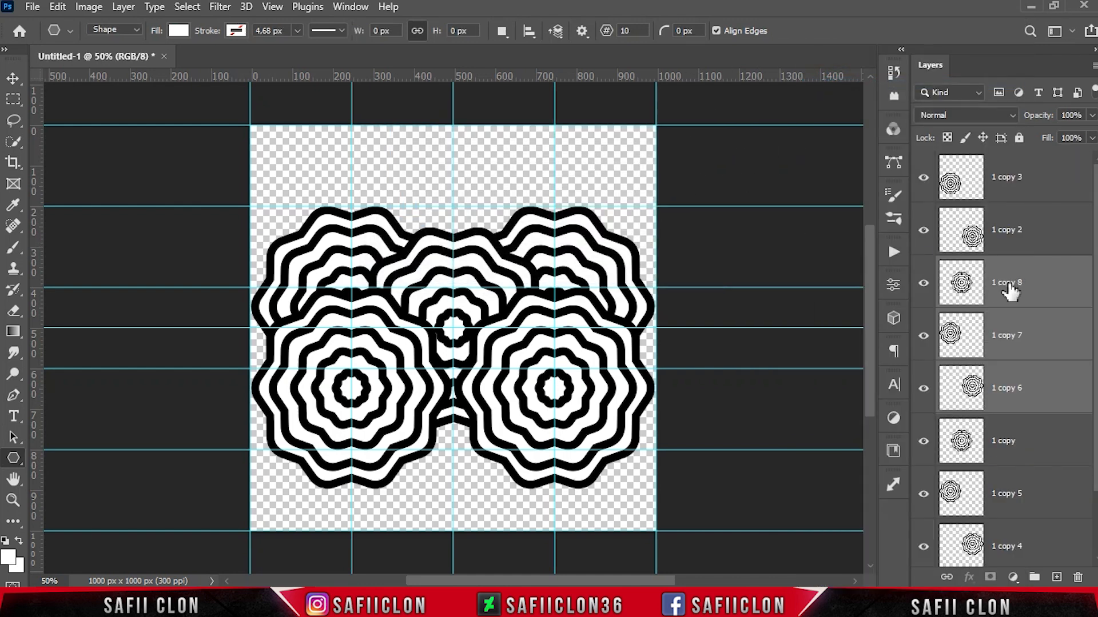
drag(1020, 286, 1023, 170)
Move the three duplicated badges straight down to X 499, Y 874 px
key(ctrl+t)
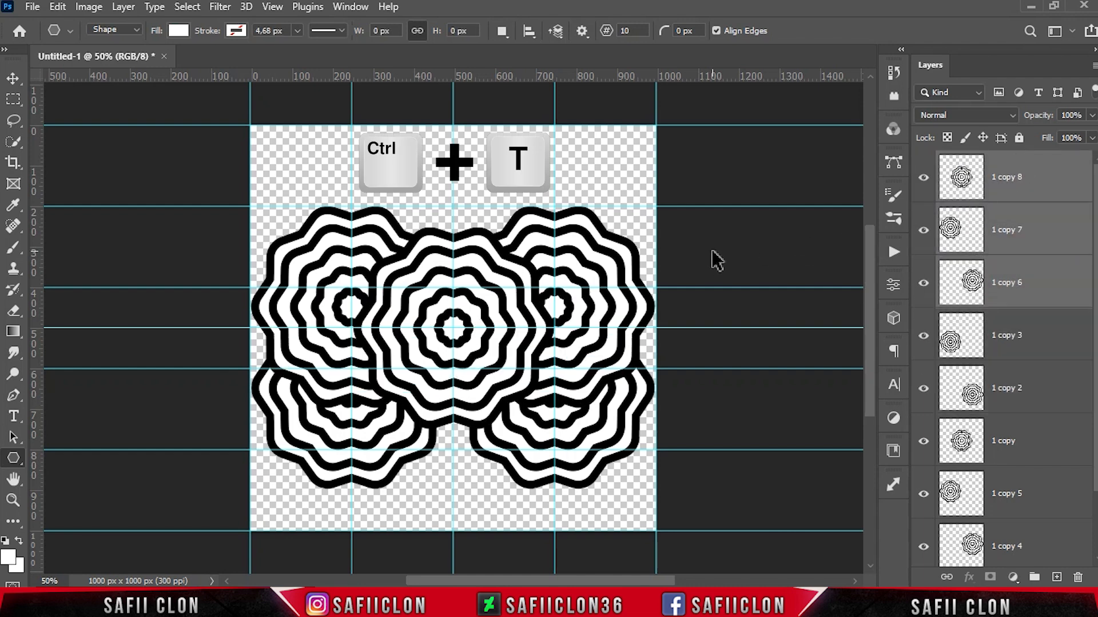
drag(503, 243, 505, 402)
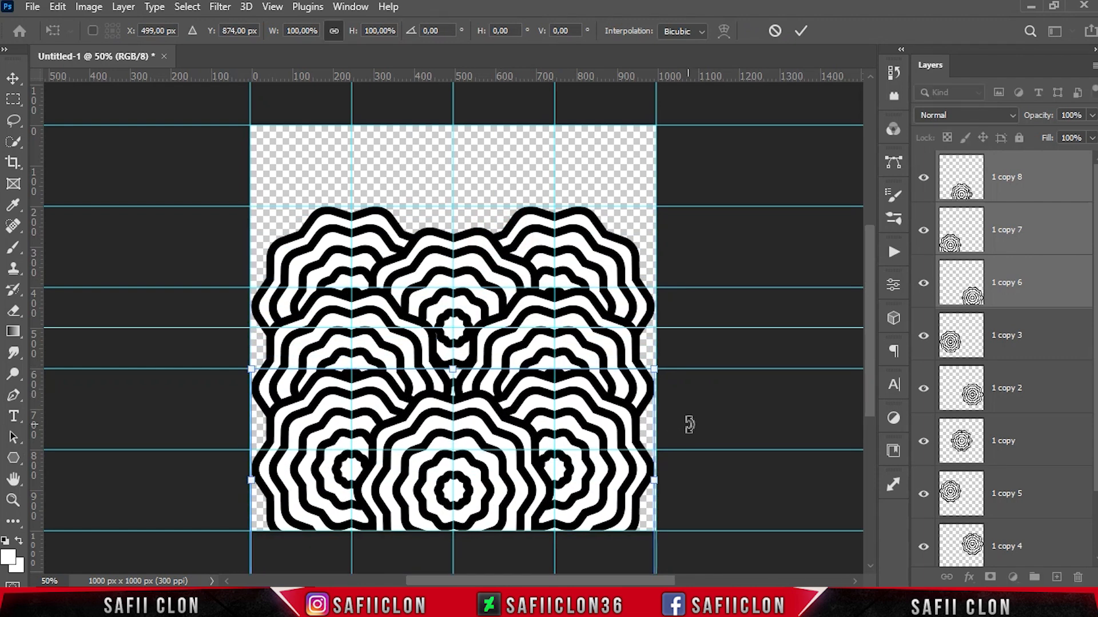
click(801, 32)
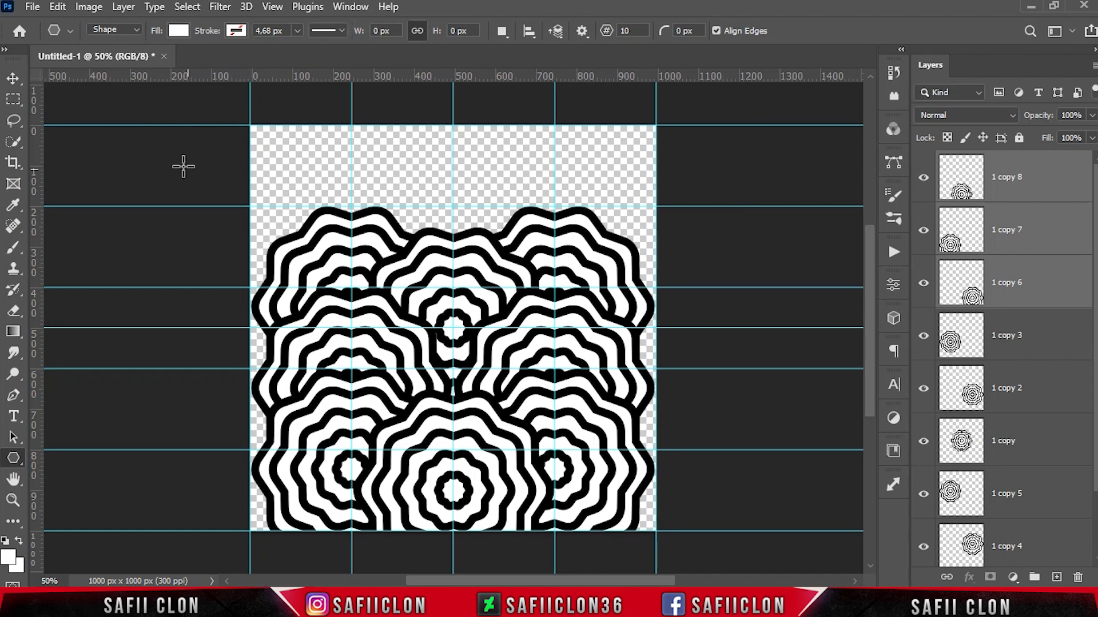
Select the rectangle between the guides from about X 250, Y 400 to X 750, Y 800 px and define it as a pattern named Pattern 28
right_click(12, 103)
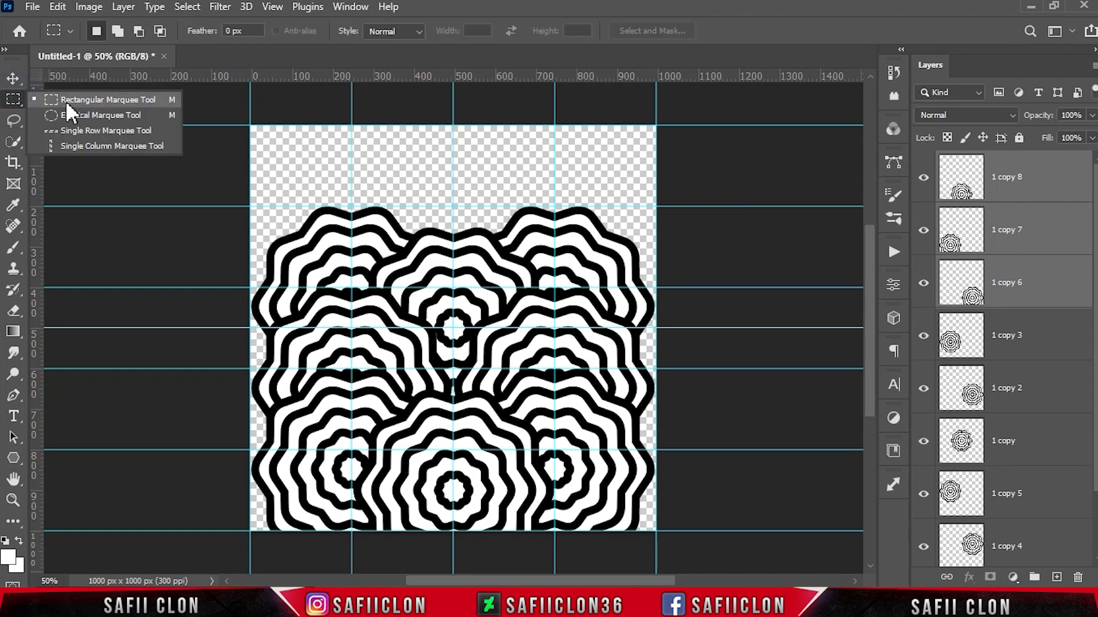
click(97, 100)
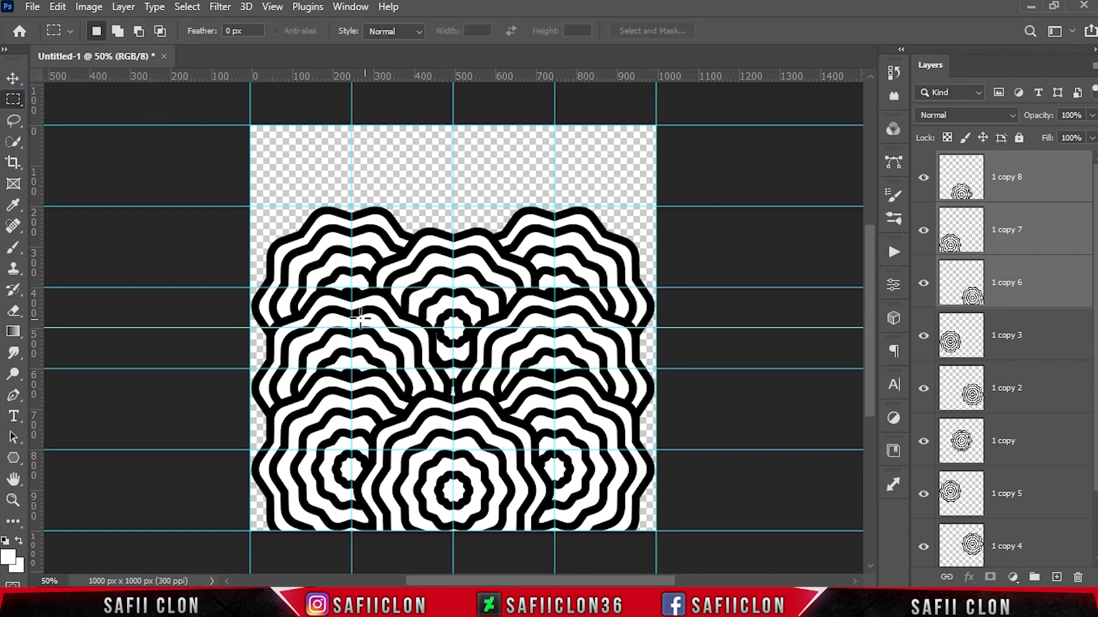
drag(351, 289, 554, 453)
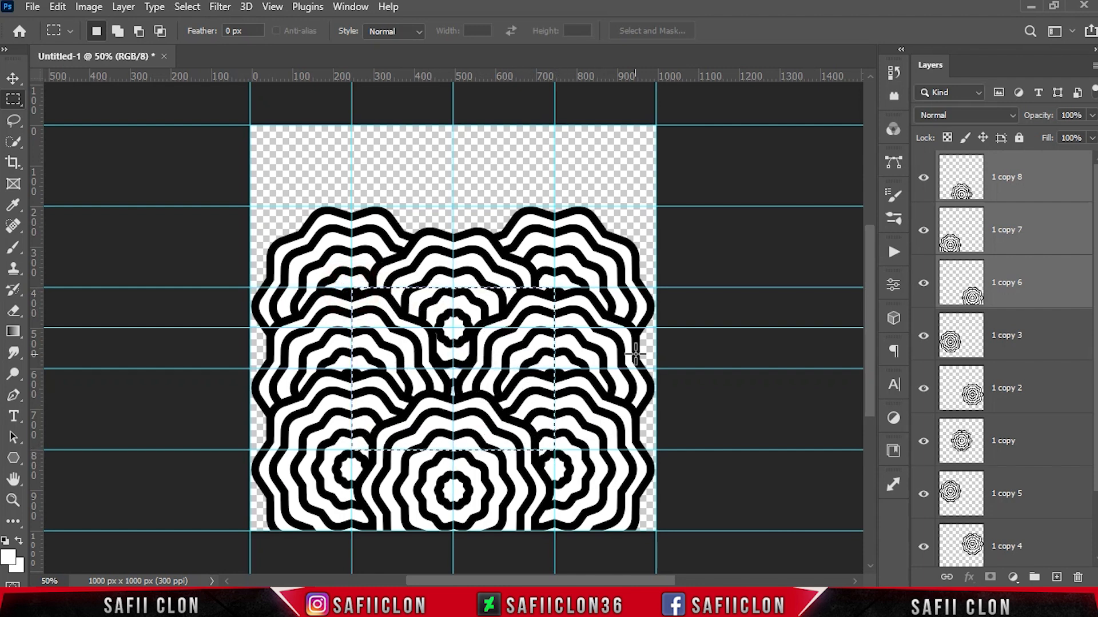
click(57, 7)
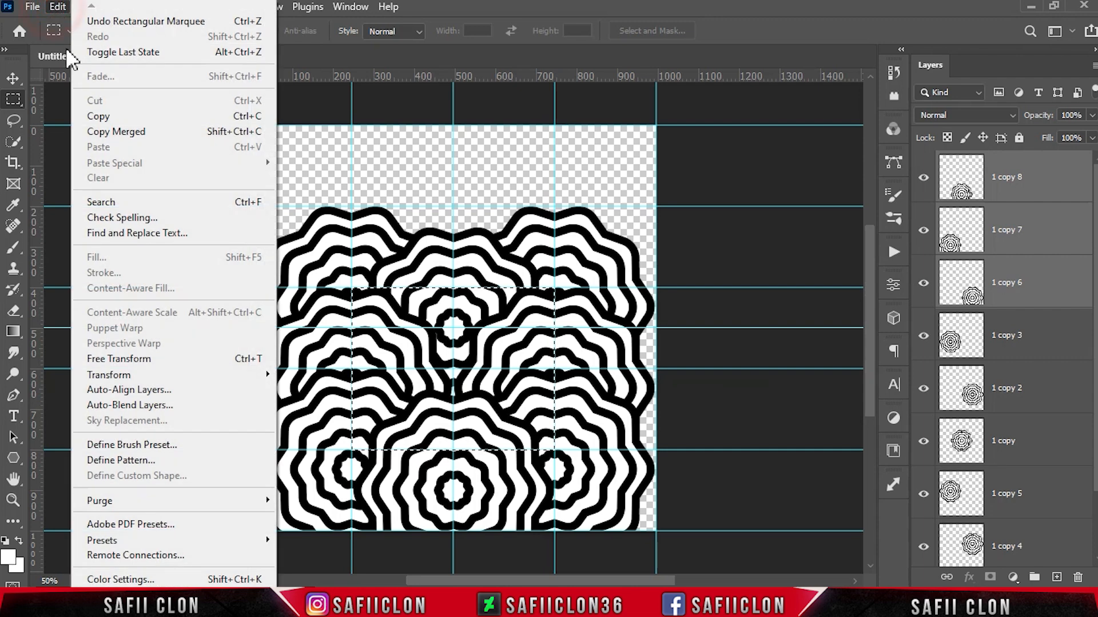
click(174, 459)
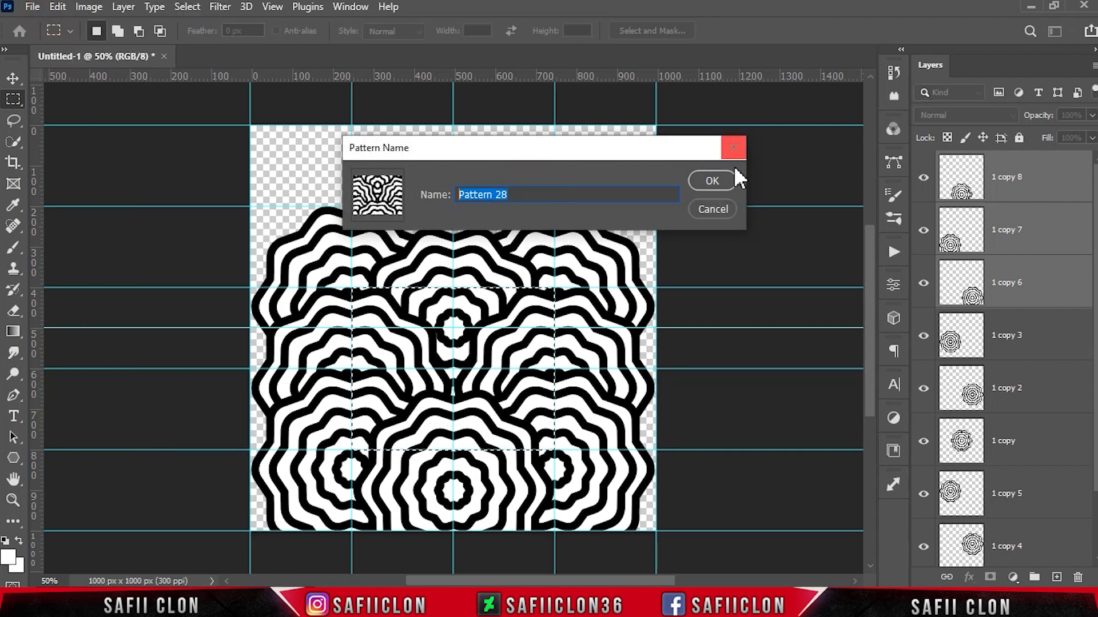
click(713, 180)
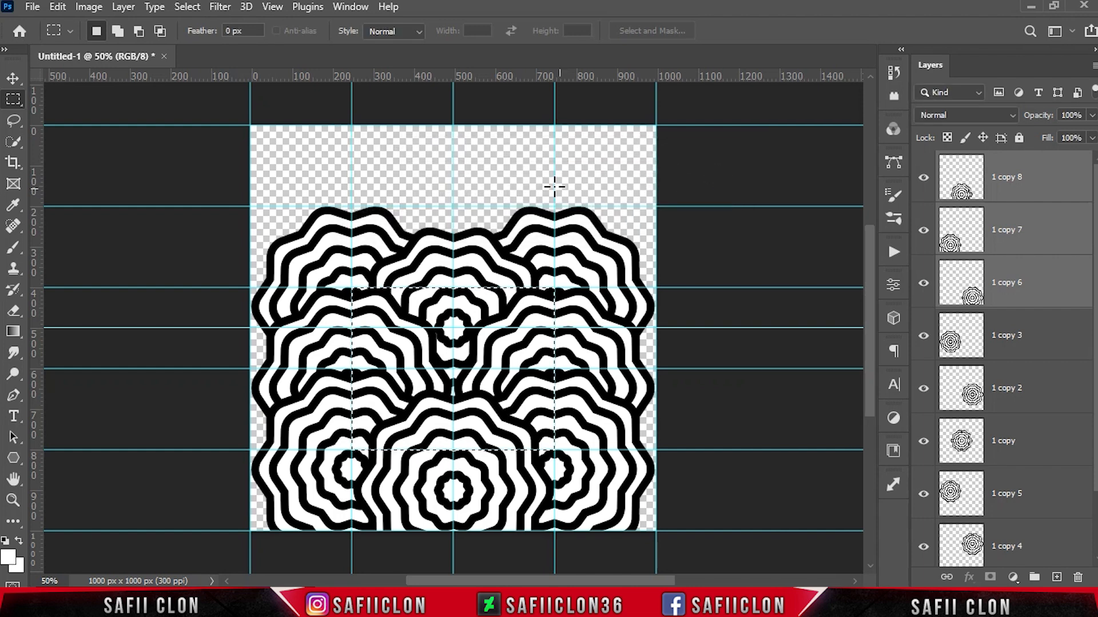
Create a new 1920 x 1080 px RGB document at 300 pixels/inch with a white background
click(32, 7)
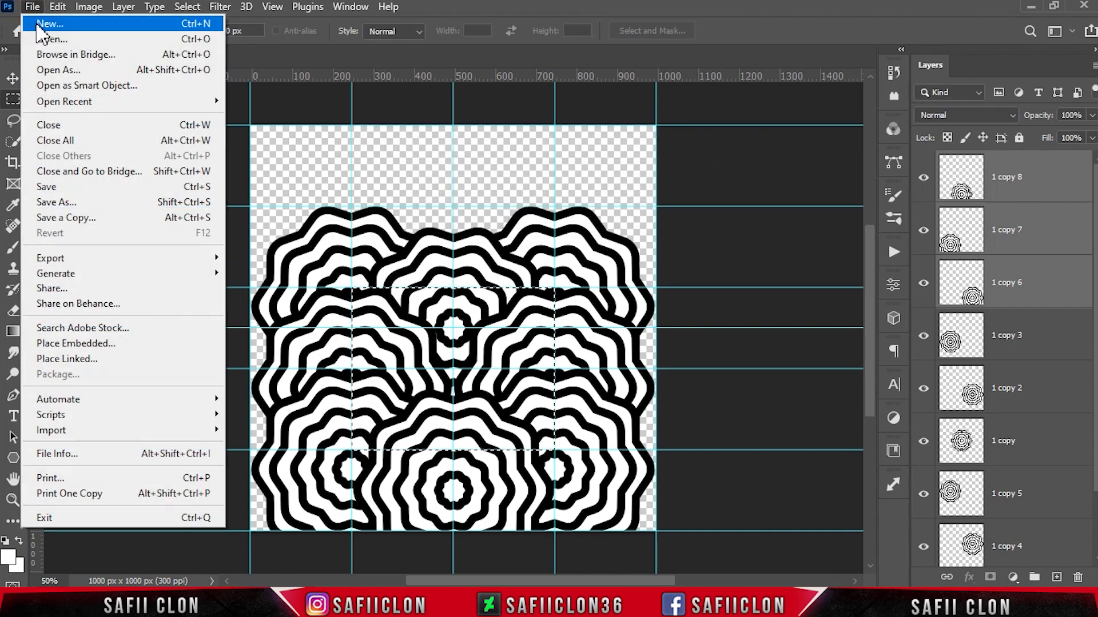
click(62, 25)
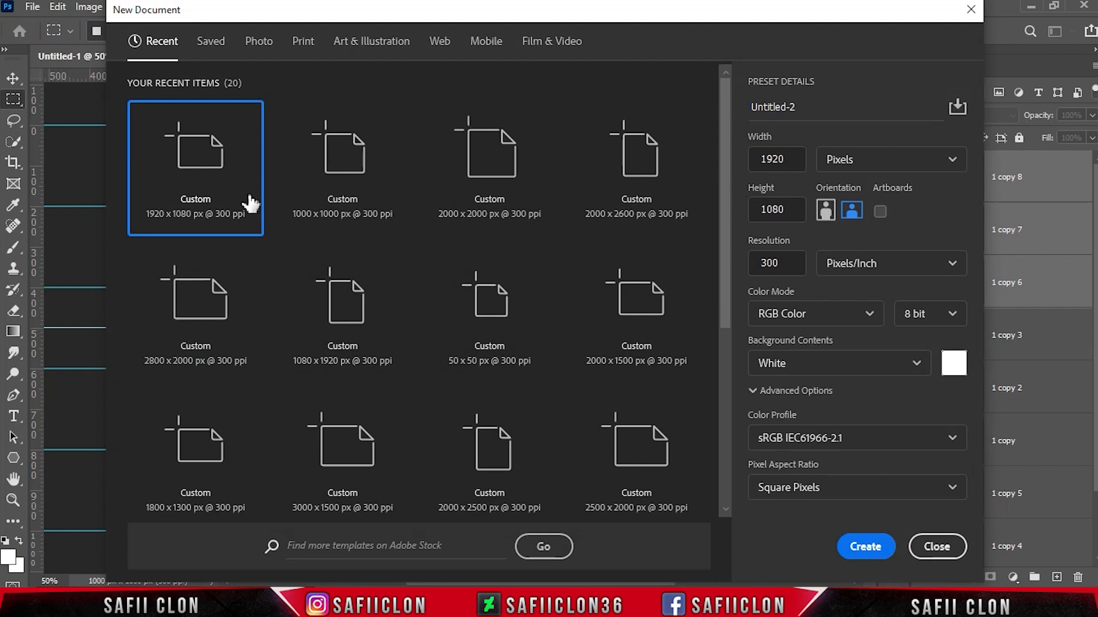
click(917, 159)
click(874, 186)
drag(785, 159, 773, 159)
double_click(773, 159)
double_click(775, 209)
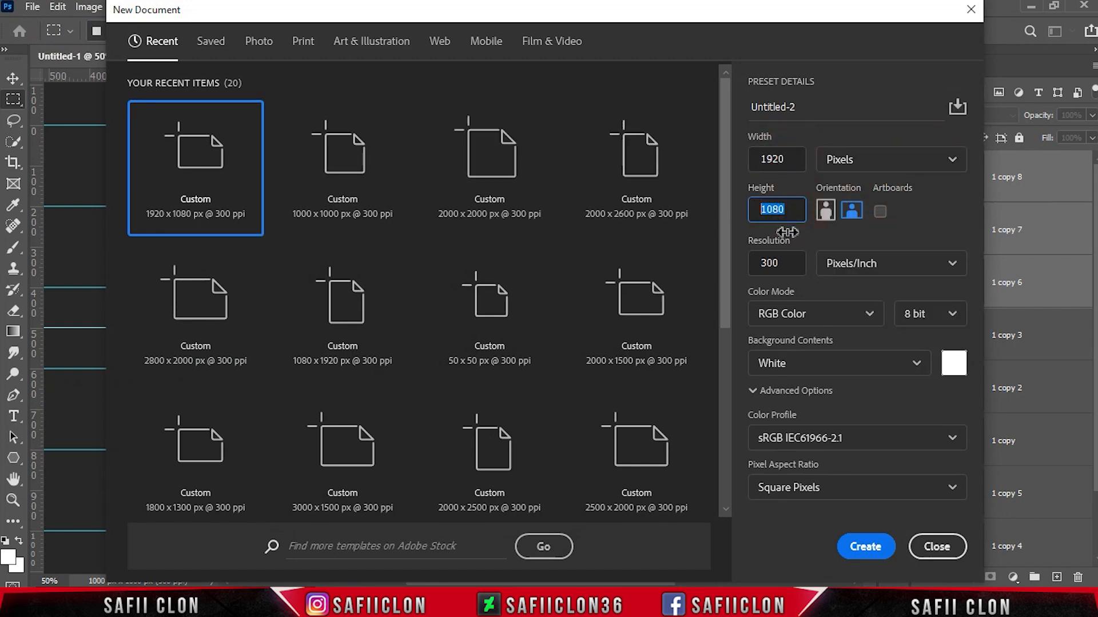
click(862, 267)
click(857, 291)
double_click(792, 263)
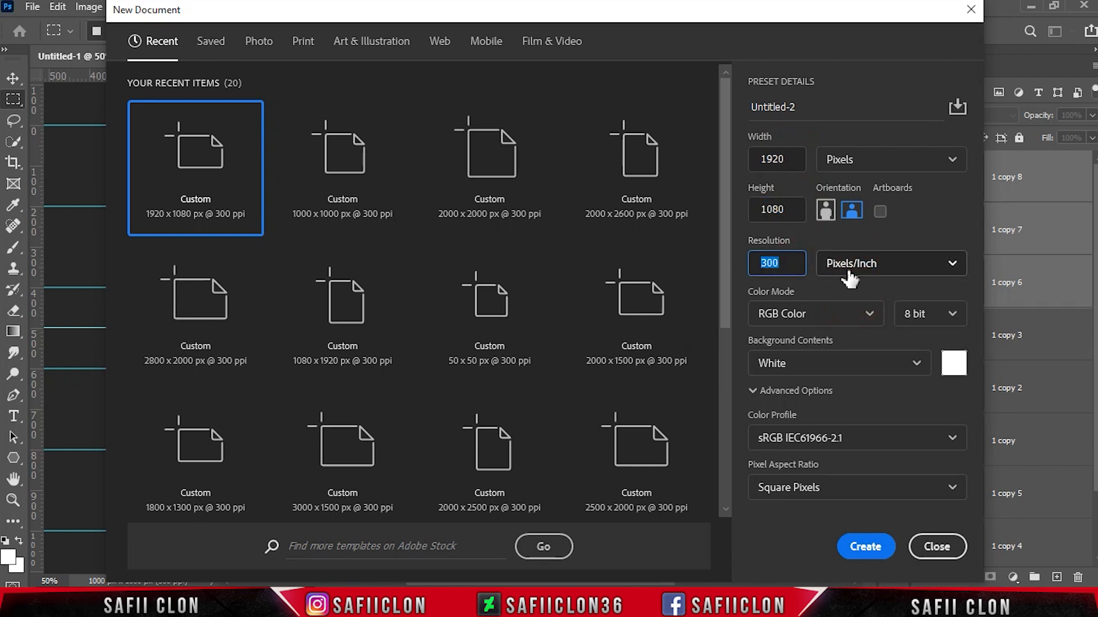
click(868, 550)
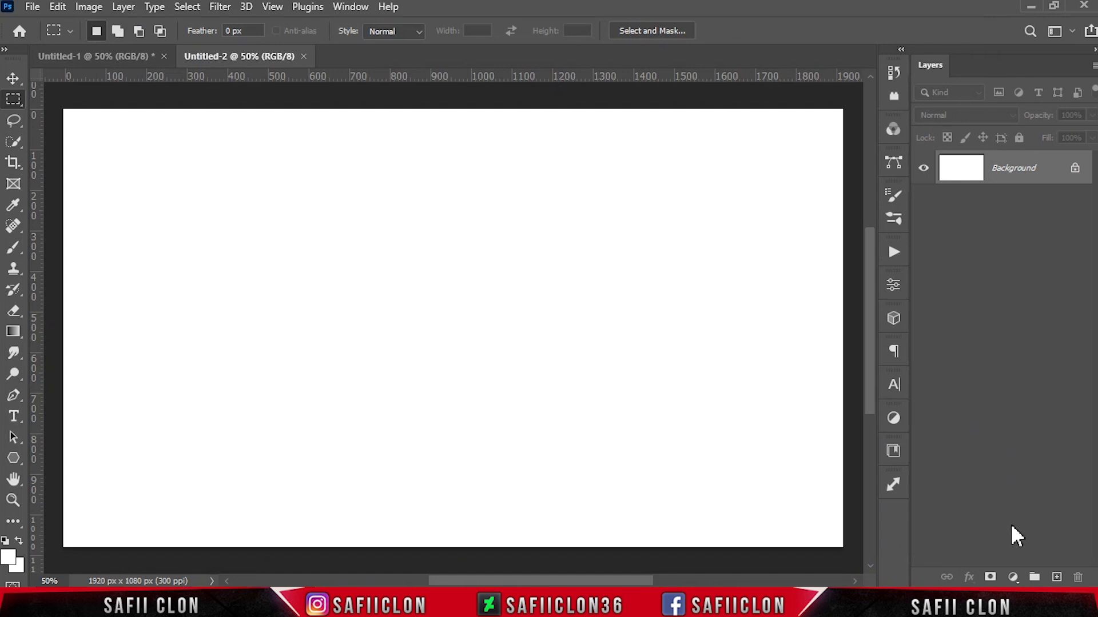
Add a Pattern fill layer above the Background using the newly defined scalloped badge pattern
click(1012, 578)
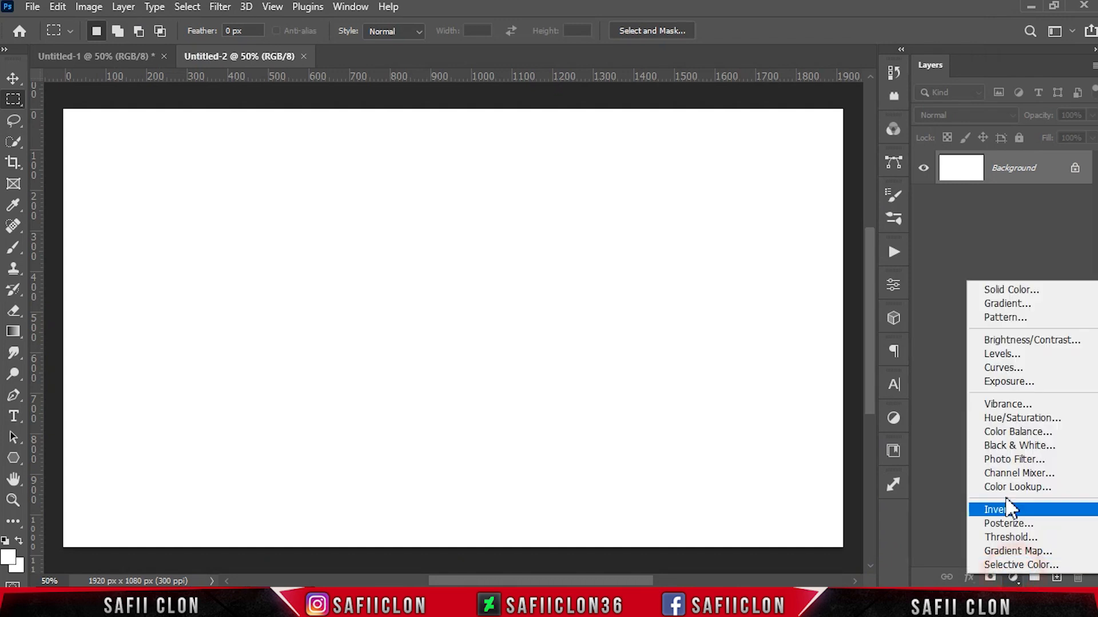
click(1017, 318)
click(640, 167)
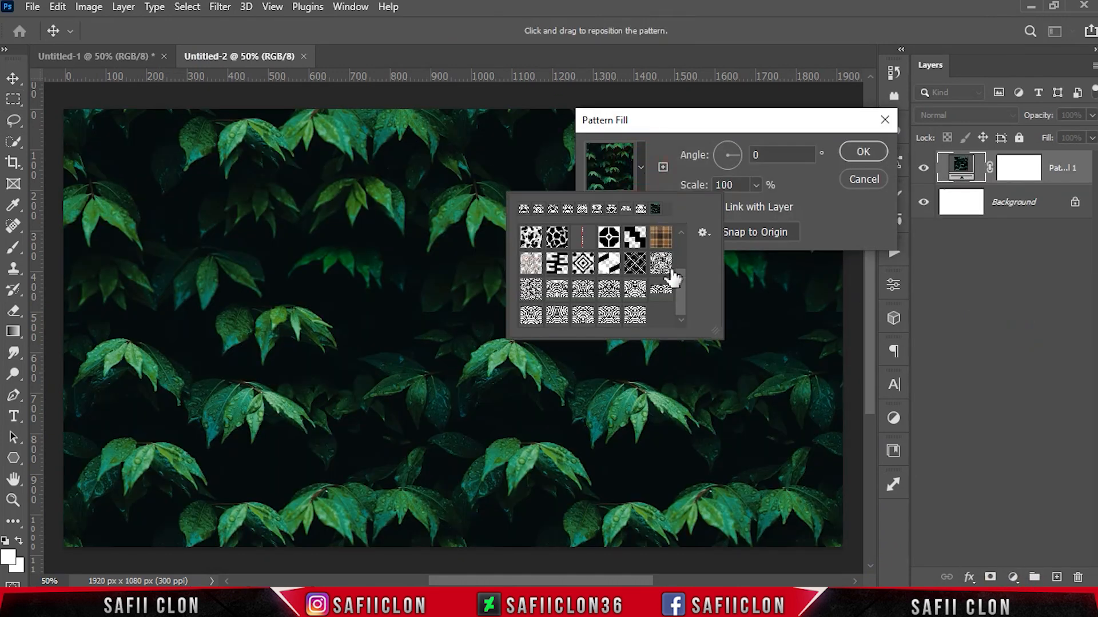
click(637, 315)
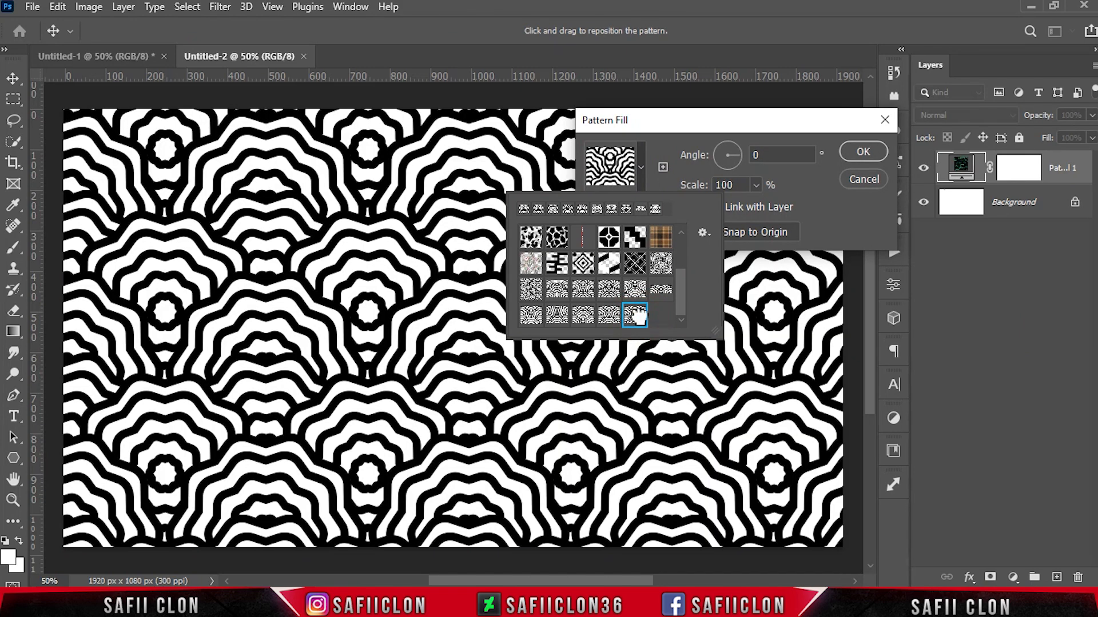
click(640, 167)
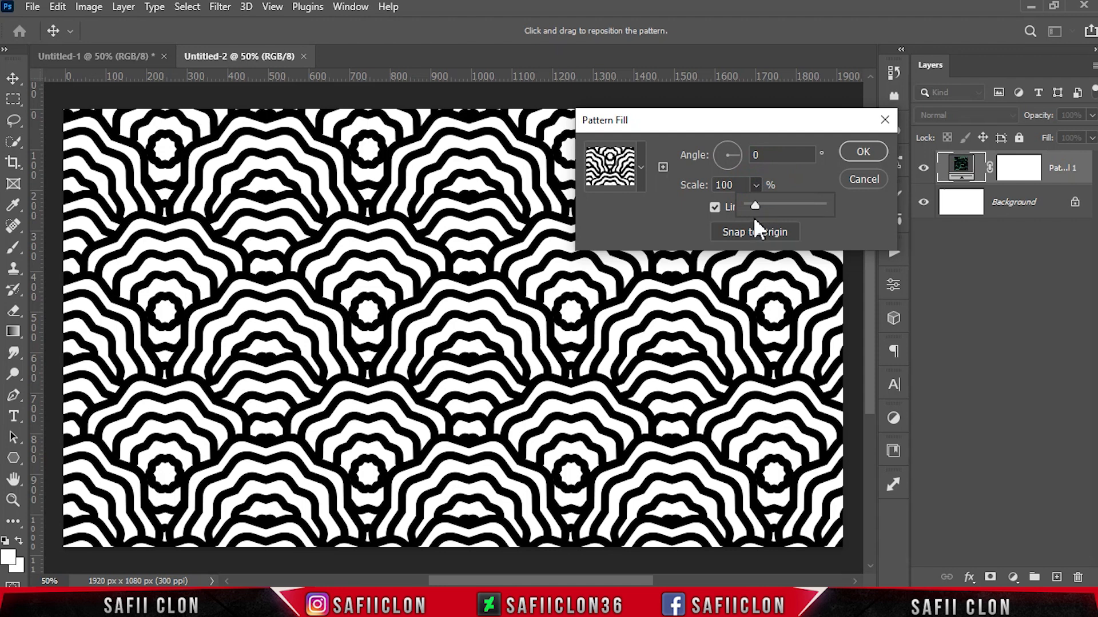
Reduce the pattern fill's scale to less than 56% and apply the fill
drag(754, 207, 753, 204)
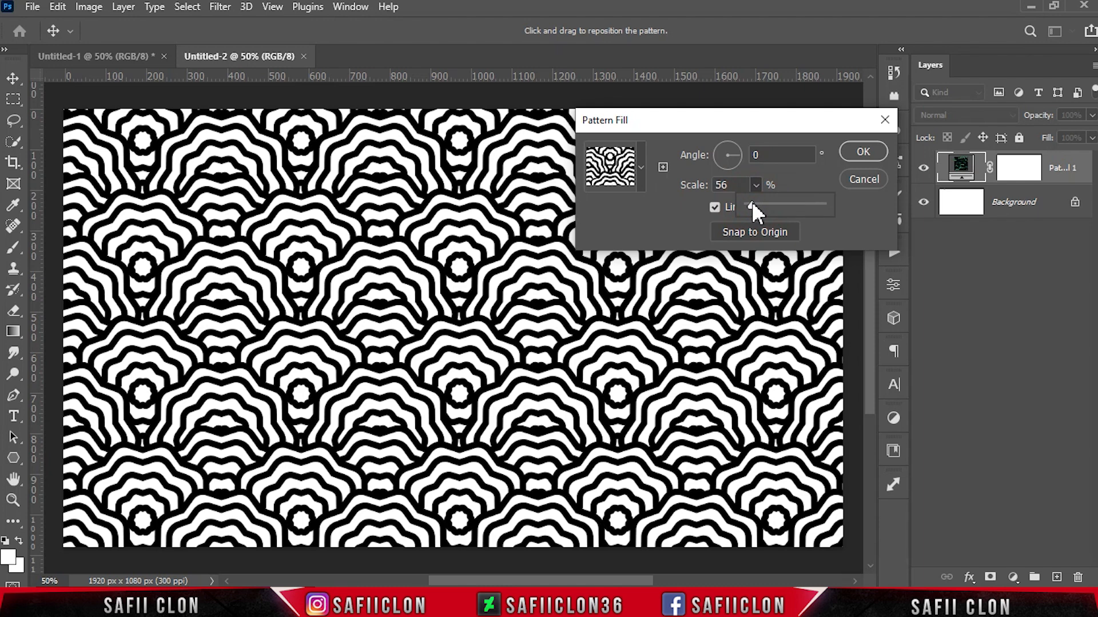
drag(753, 205, 751, 205)
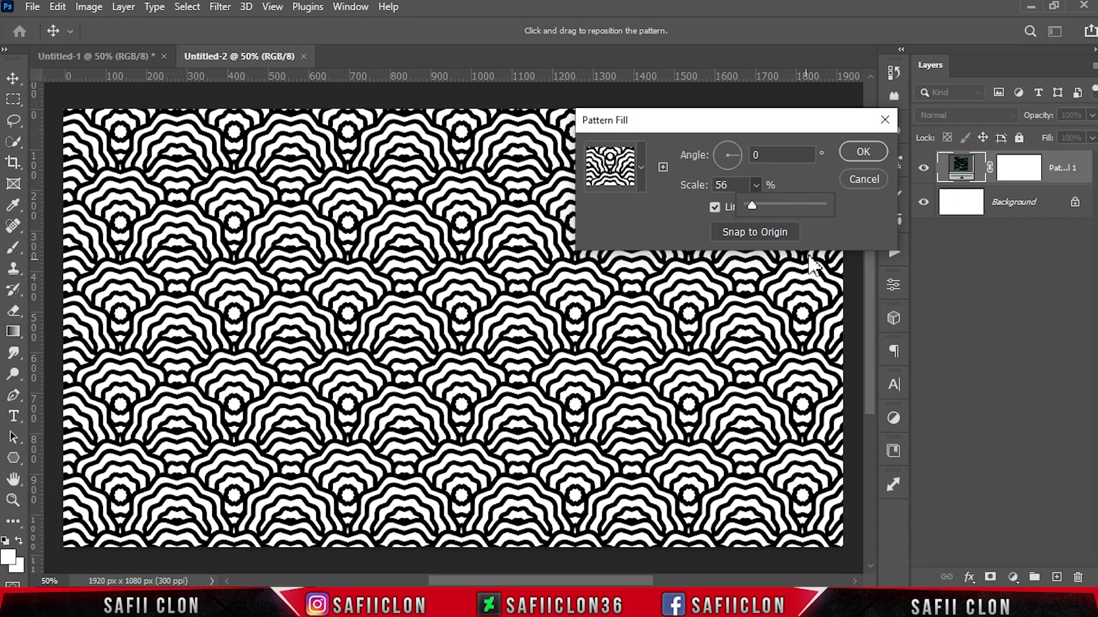
drag(751, 205, 750, 206)
click(876, 155)
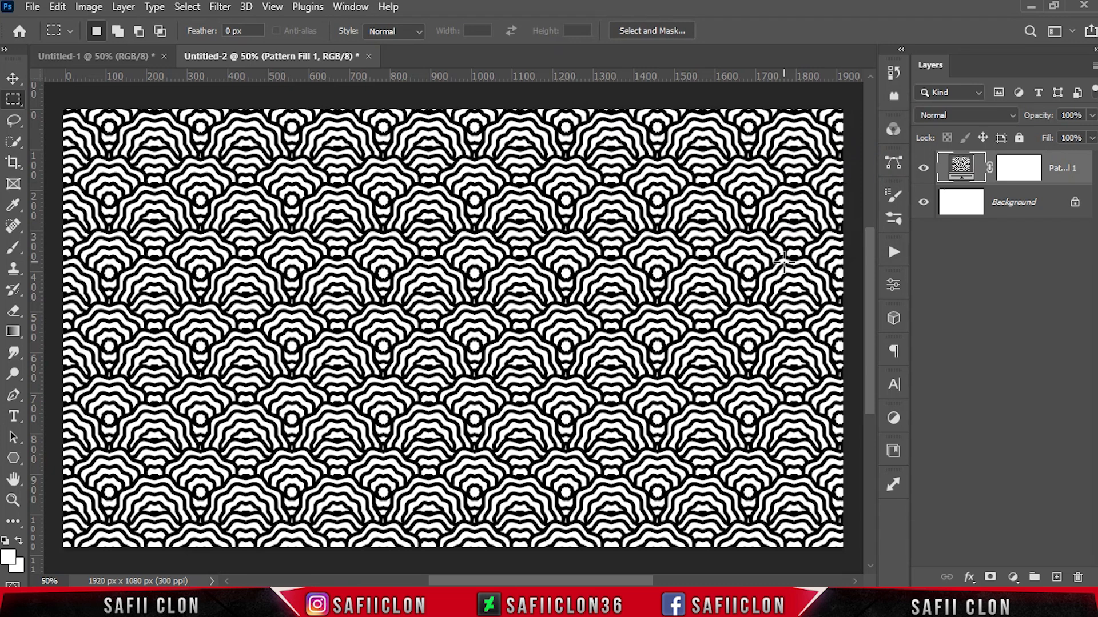
Add a Solid Color fill layer in light green (#8dfa57) above the pattern fill
click(1013, 578)
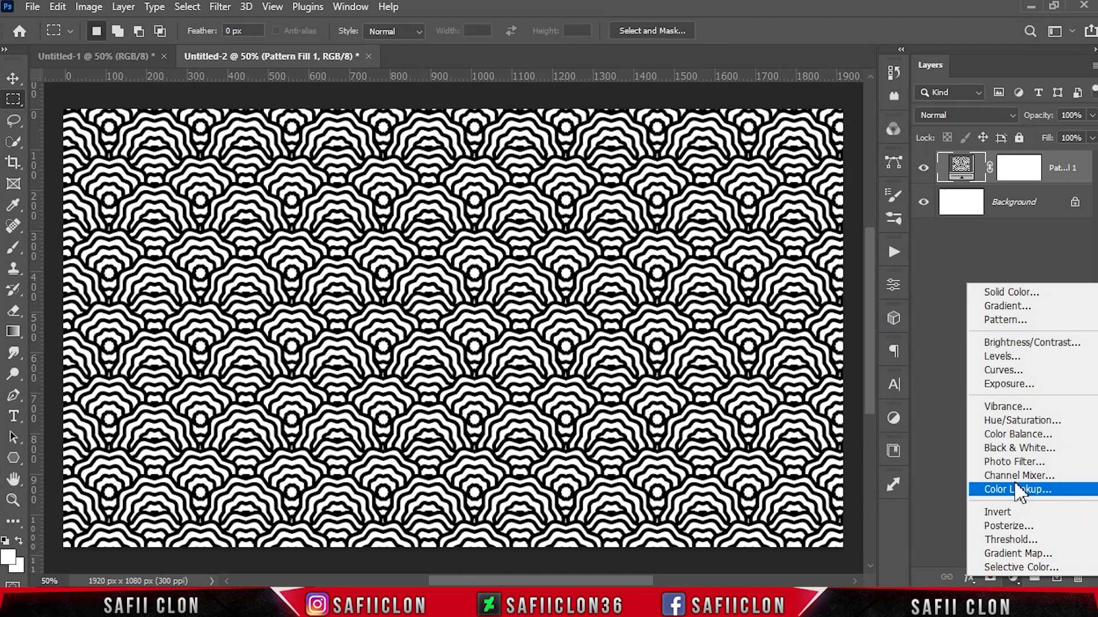
click(1011, 292)
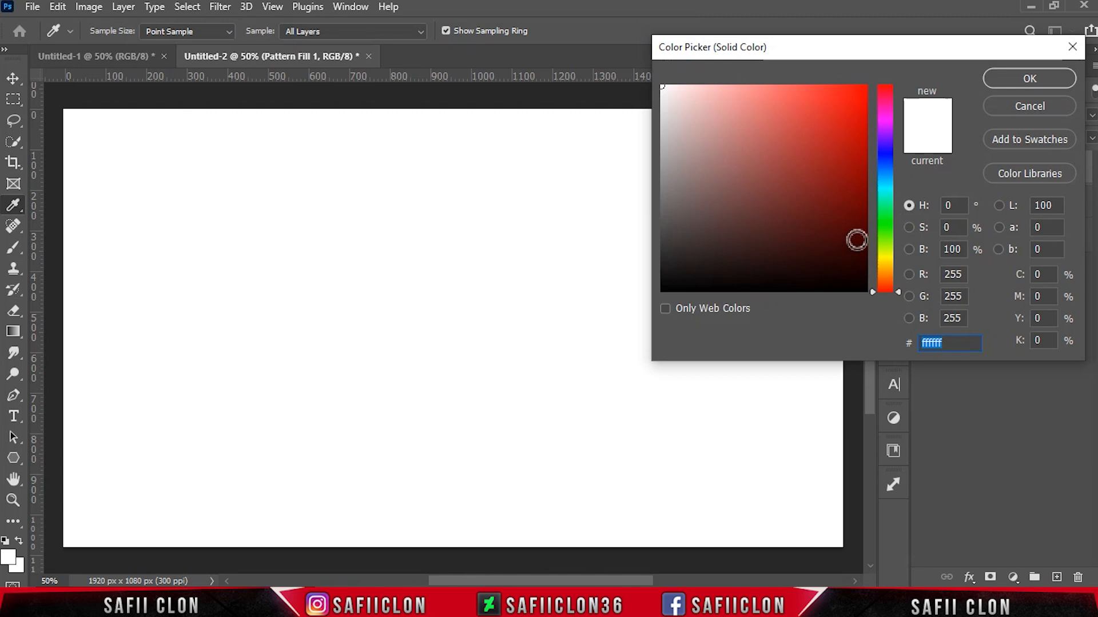
click(885, 238)
drag(774, 137, 795, 91)
click(1029, 79)
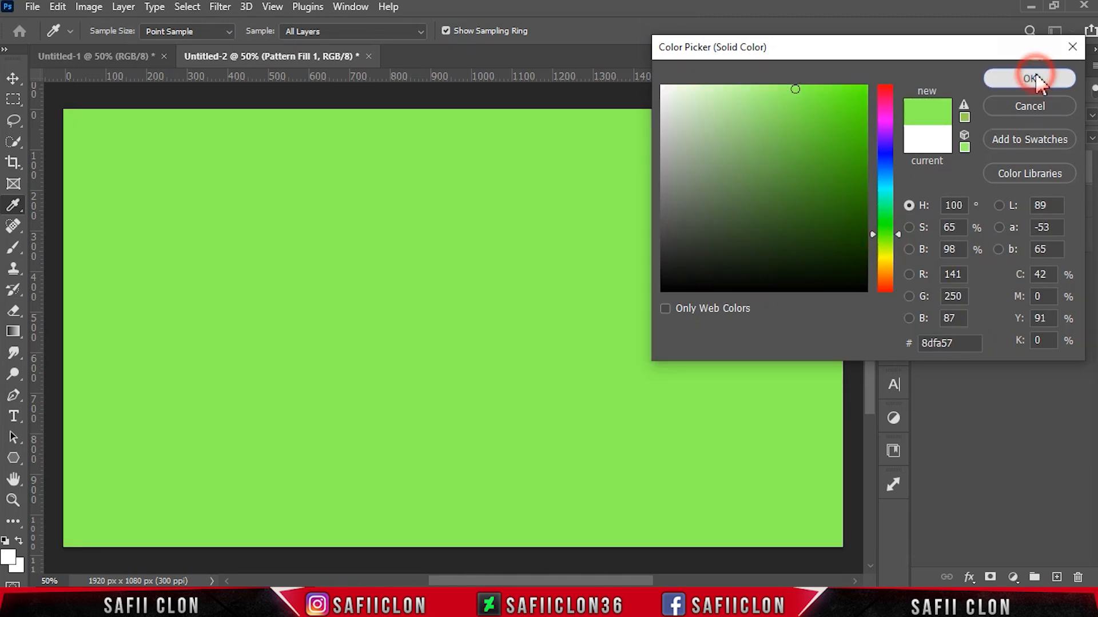
Set the color fill layer's blend mode to Linear Dodge (Add) and compare the pattern with and without the layer
click(969, 114)
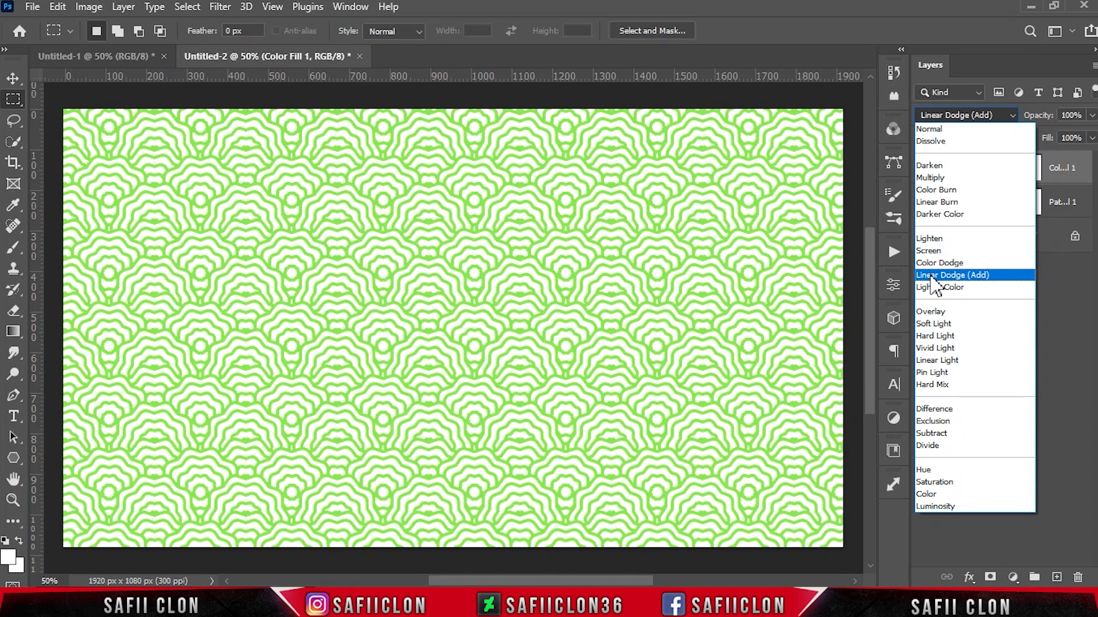
click(933, 275)
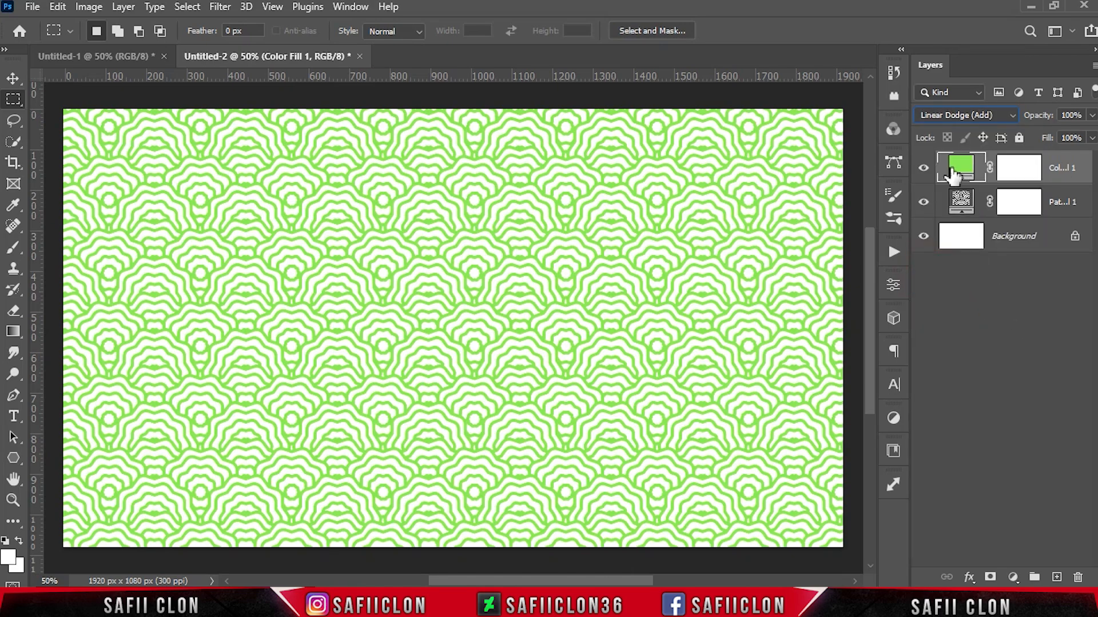
click(923, 167)
click(924, 167)
Change the color fill layer's color to red (#e34c4c)
double_click(961, 165)
mouse_move(797, 90)
mouse_down()
mouse_move(799, 110)
mouse_move(825, 135)
mouse_move(782, 115)
mouse_up()
drag(887, 229, 899, 85)
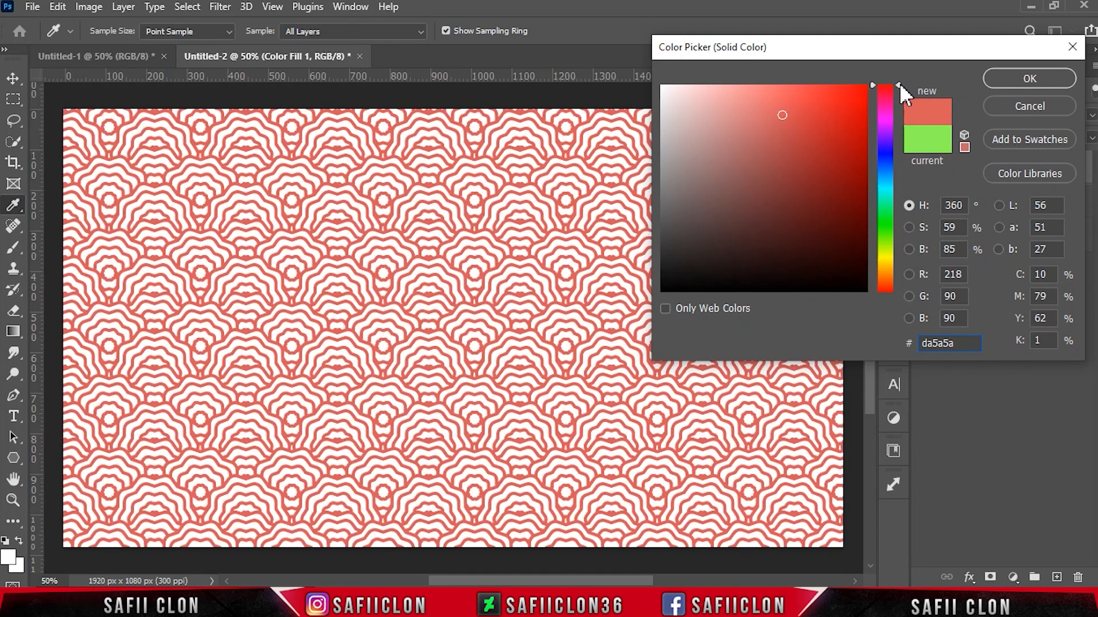
drag(782, 114, 800, 108)
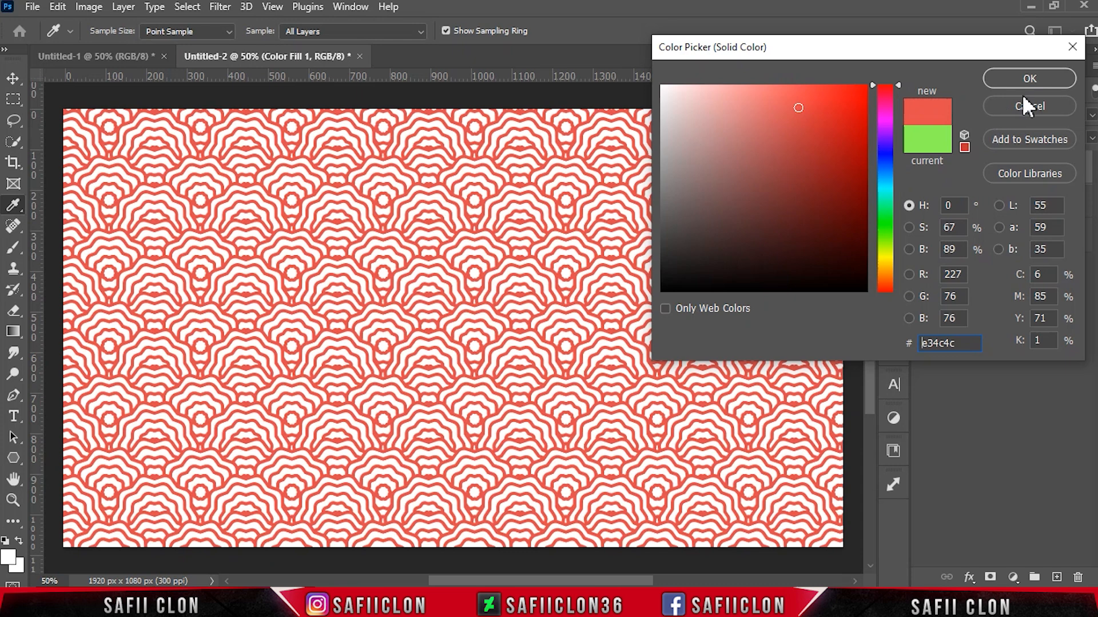
click(1035, 79)
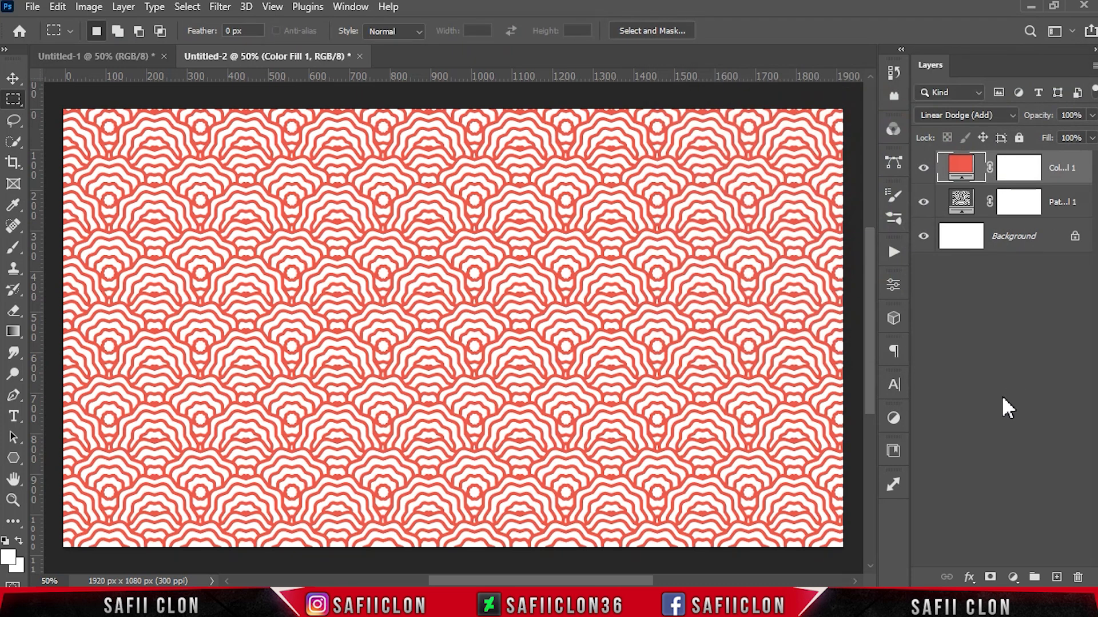
key(ctrl+plus)
key(ctrl+plus)
key(ctrl+minus)
key(ctrl+minus)
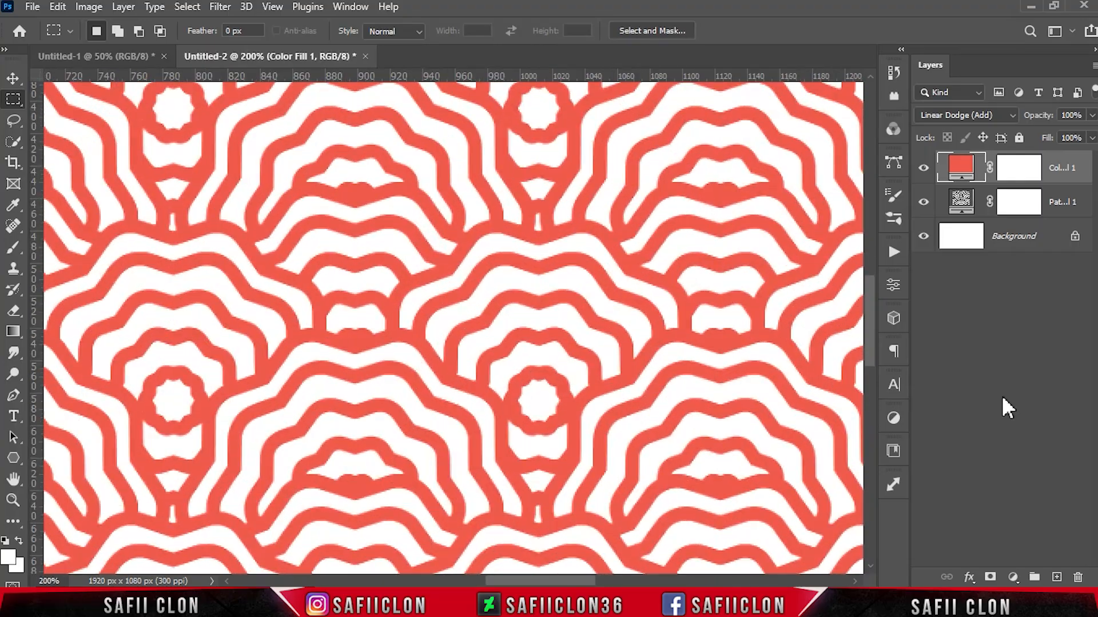